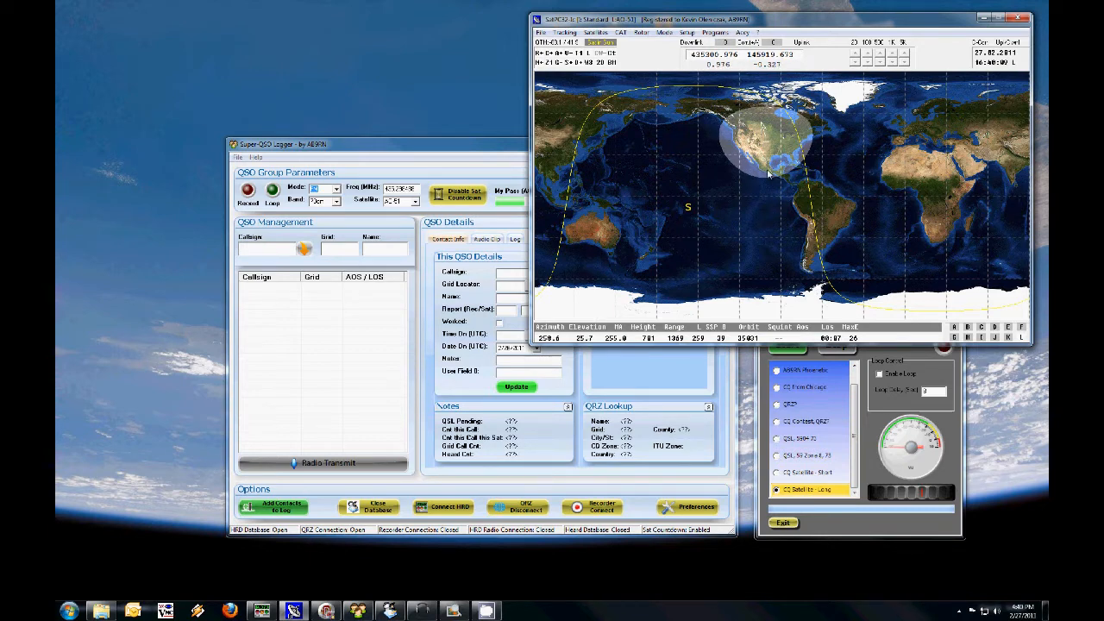
Step: Switch to Super-QSO Logger and examine the next satellite pass entry
{"action": "left_click", "coordinate": [459, 151]}
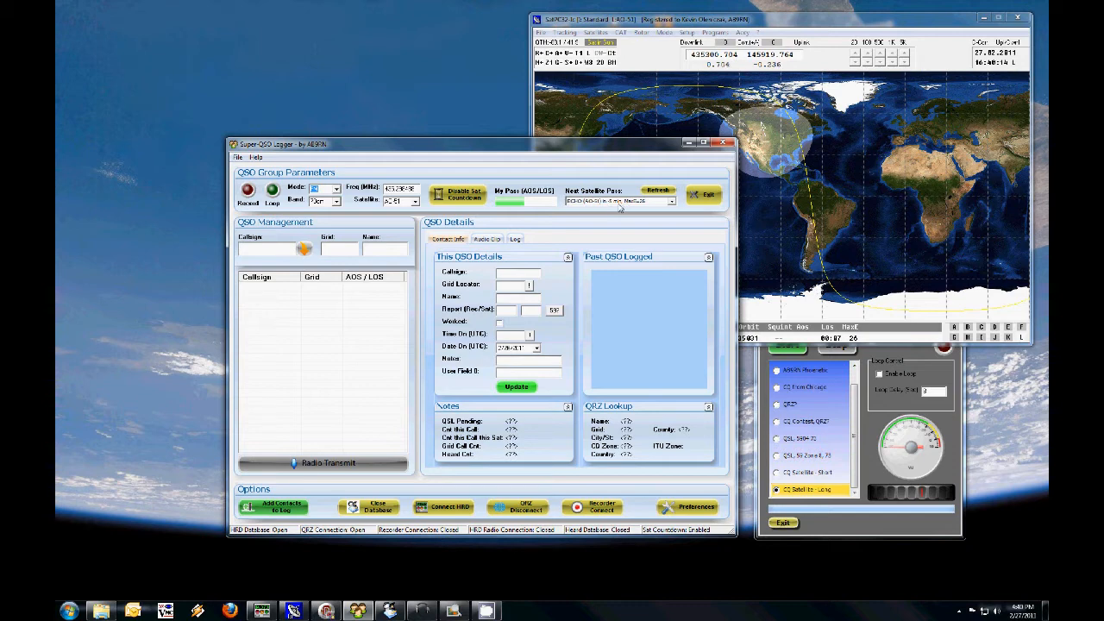
{"action": "left_click", "coordinate": [621, 202]}
{"action": "left_click", "coordinate": [618, 211]}
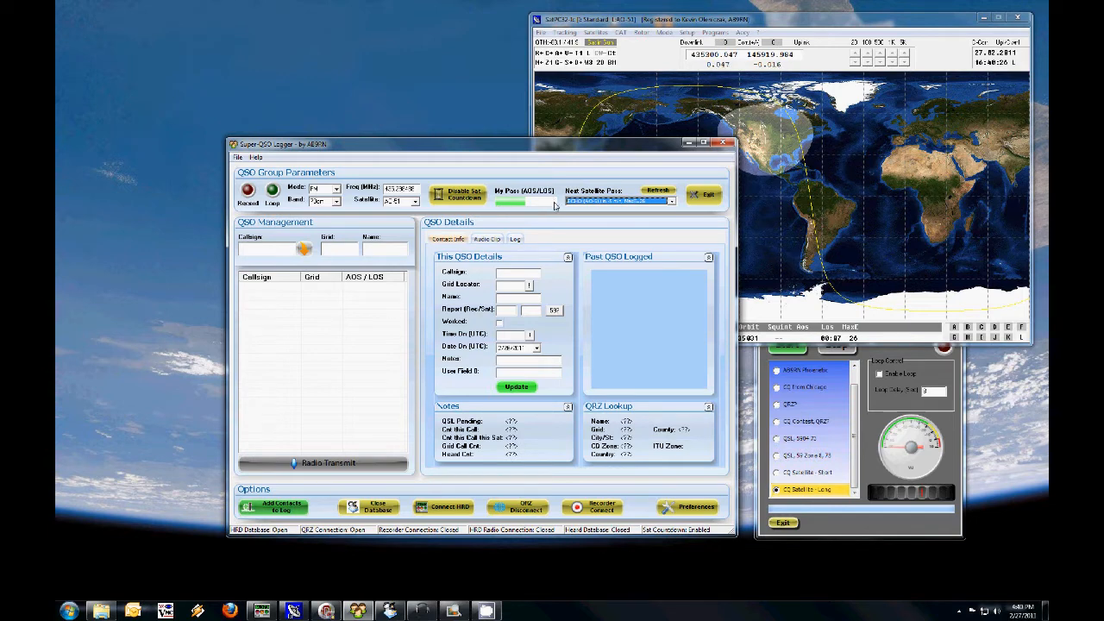
Step: Connect the logger to the recorder and HRD, start recording, and bring the Ultimate Voice Keyer window forward
{"action": "left_click", "coordinate": [249, 191]}
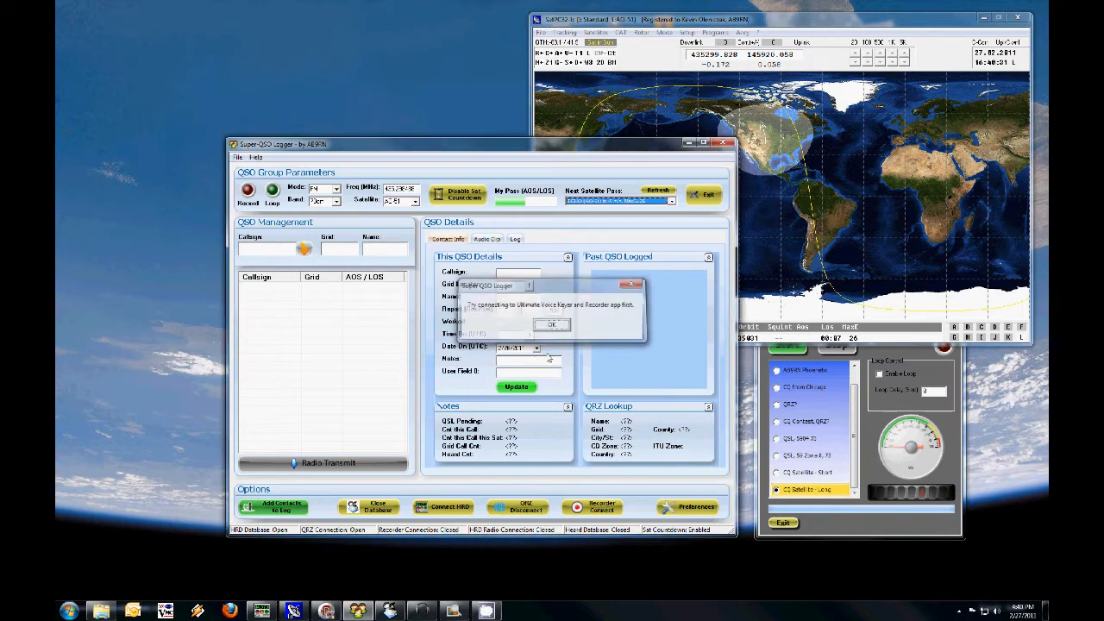
{"action": "left_click", "coordinate": [552, 324]}
{"action": "left_click", "coordinate": [597, 507]}
{"action": "left_click", "coordinate": [445, 510]}
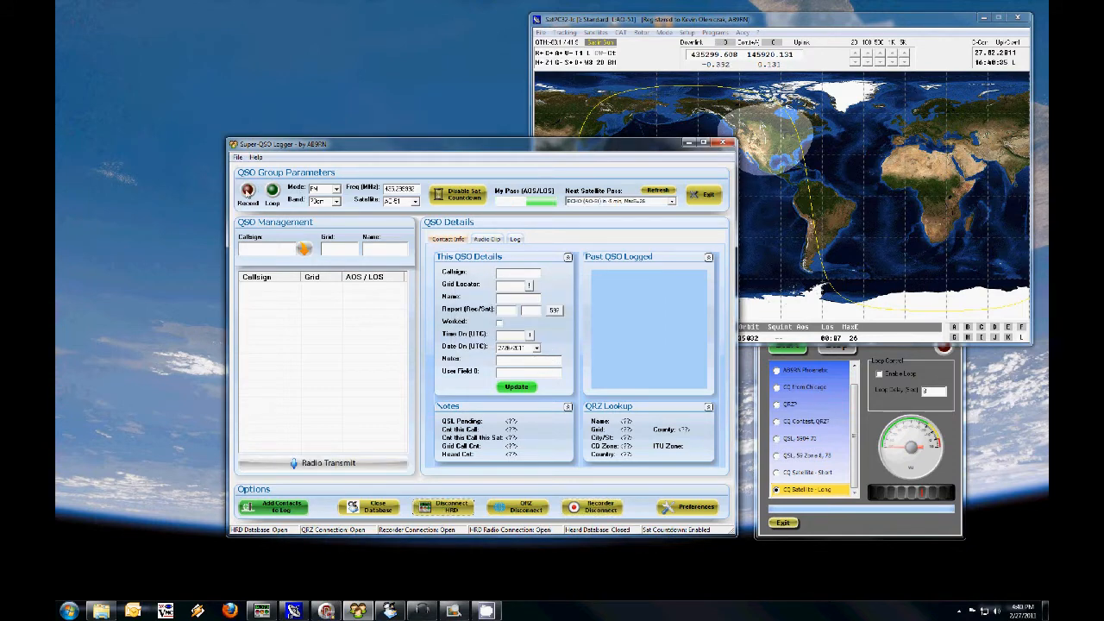
{"action": "left_click", "coordinate": [249, 190]}
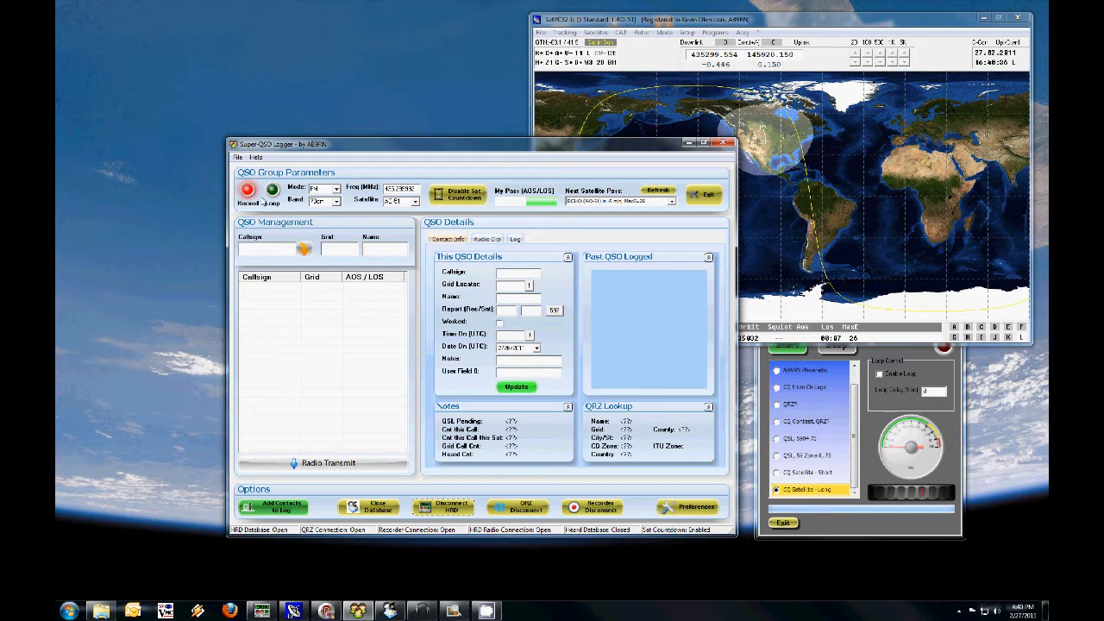
{"action": "left_click", "coordinate": [889, 357]}
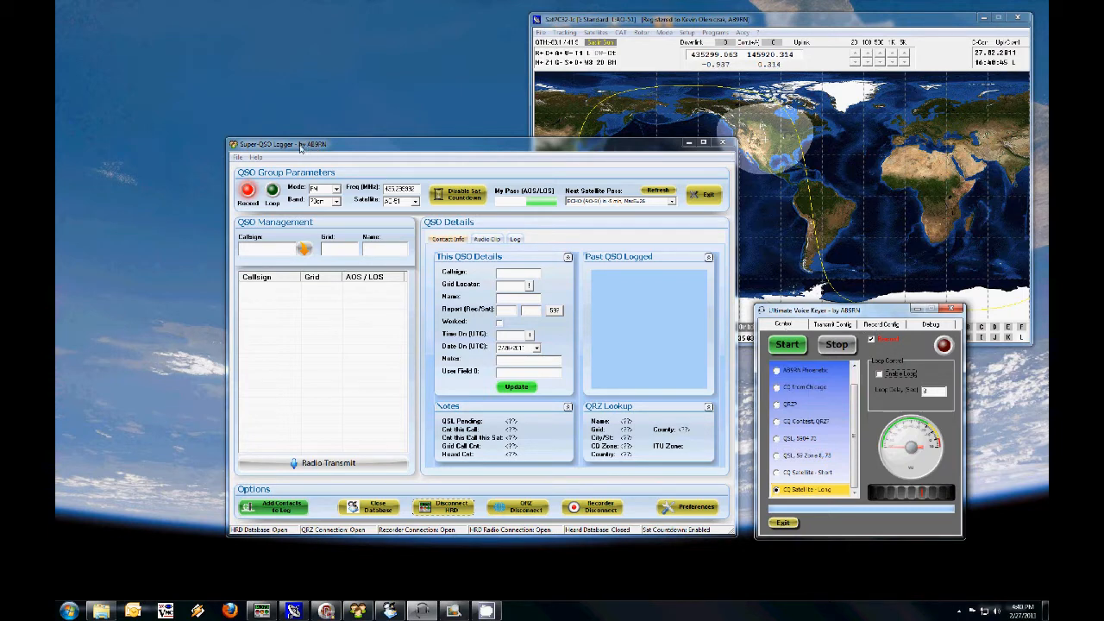
{"action": "left_click", "coordinate": [301, 149]}
{"action": "left_click", "coordinate": [284, 249]}
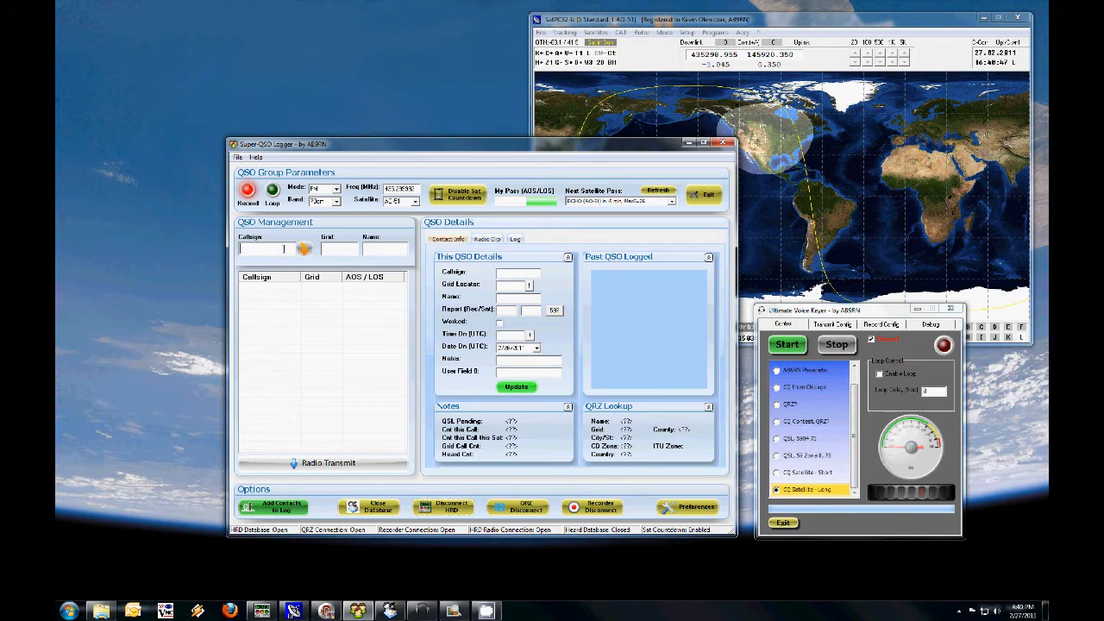
{"action": "type", "text": "N8RO"}
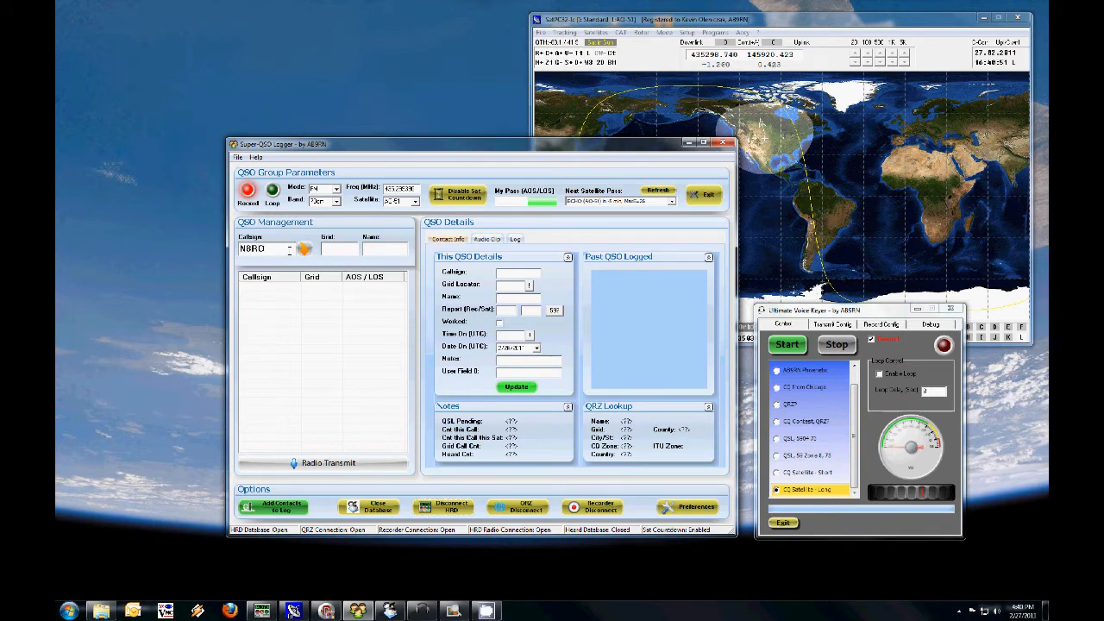
{"action": "key", "text": "Return"}
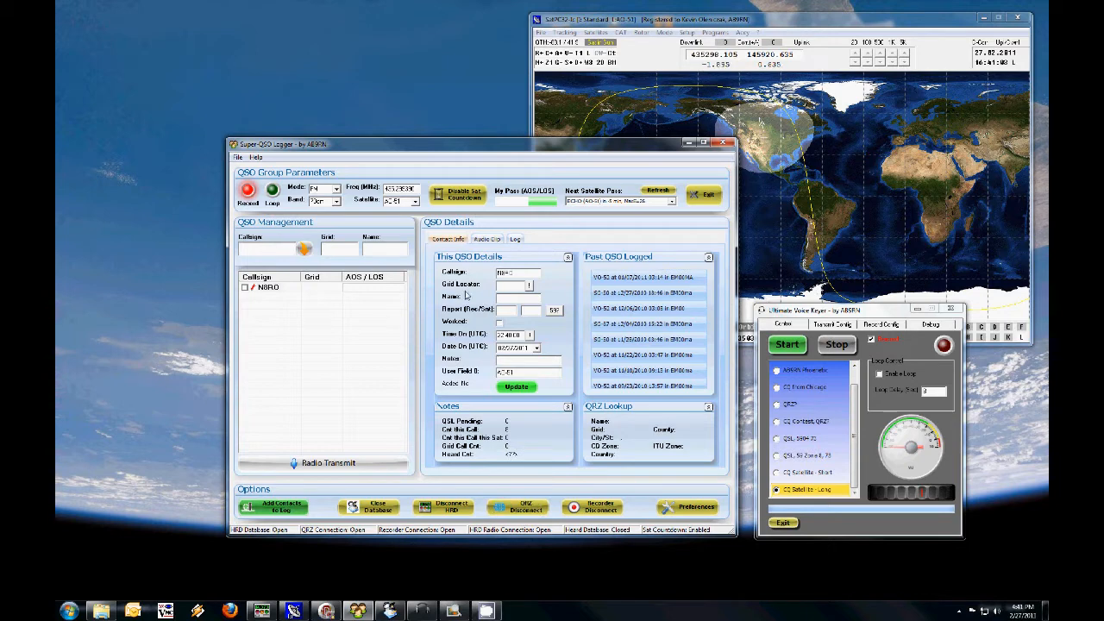
{"action": "left_click", "coordinate": [518, 389]}
{"action": "left_click", "coordinate": [523, 274]}
{"action": "key", "text": "BackSpace"}
{"action": "key", "text": "Tab"}
{"action": "left_click", "coordinate": [517, 387]}
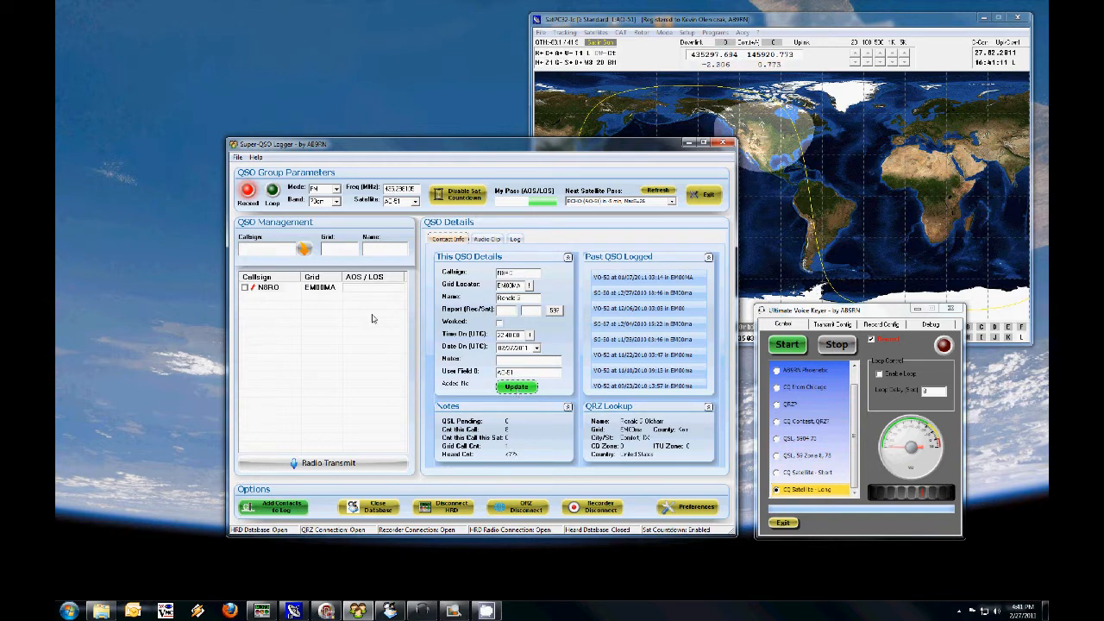
{"action": "left_click", "coordinate": [273, 249]}
{"action": "key", "text": "BackSpace"}
{"action": "type", "text": "KA6GT"}
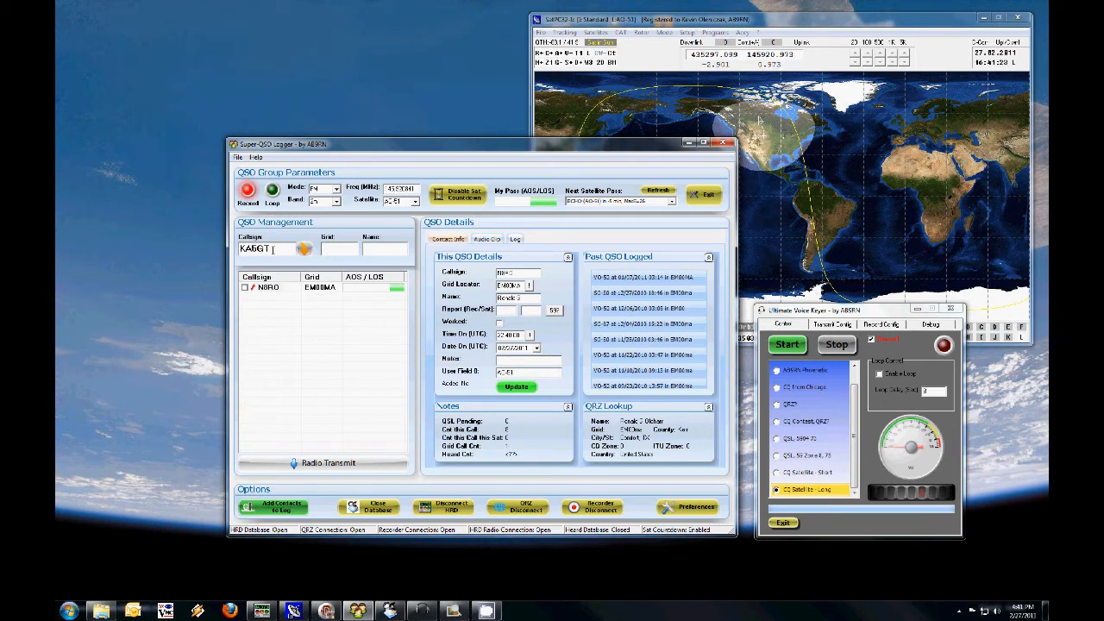
{"action": "type", "text": "E"}
{"action": "key", "text": "Return"}
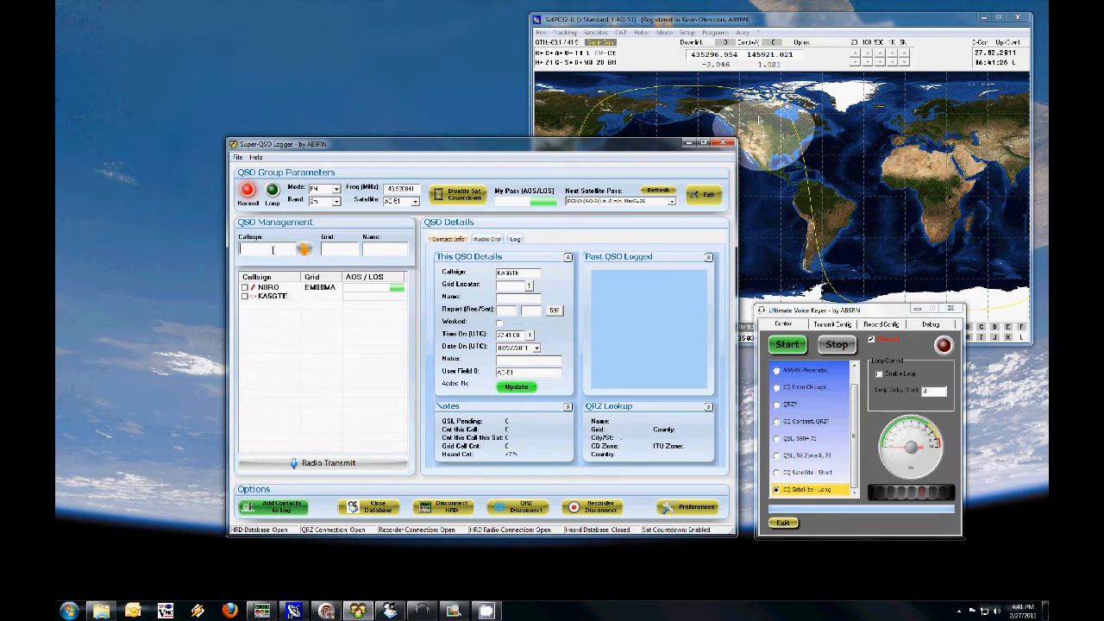
{"action": "type", "text": "KE7KK"}
{"action": "key", "text": "Return"}
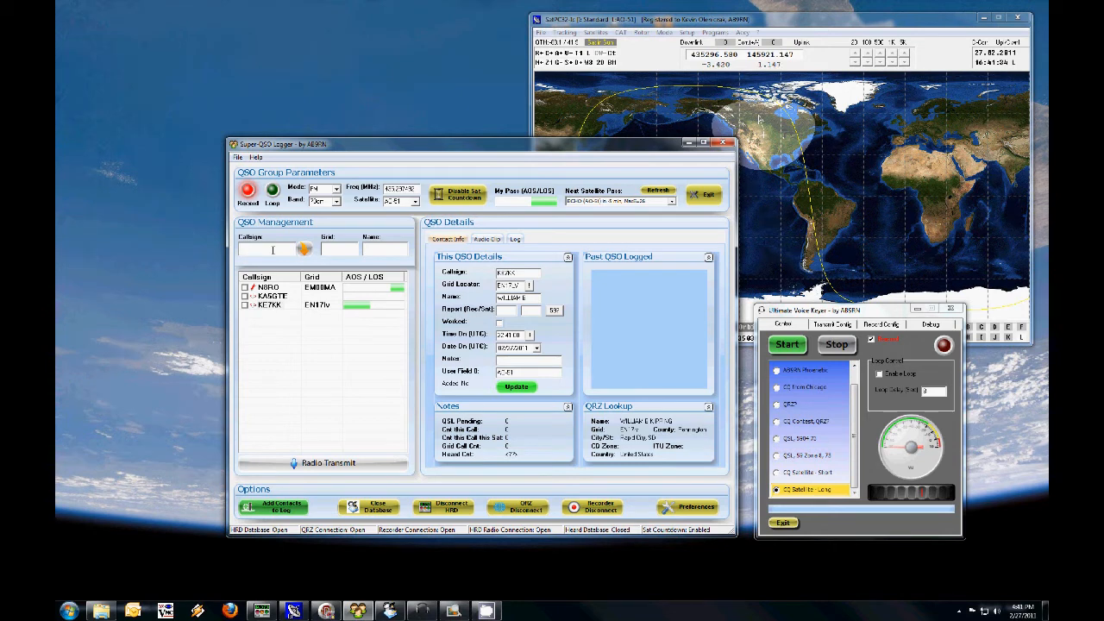
{"action": "type", "text": "KE7DDS"}
{"action": "key", "text": "Return"}
{"action": "type", "text": "KB5WIA"}
{"action": "key", "text": "Return"}
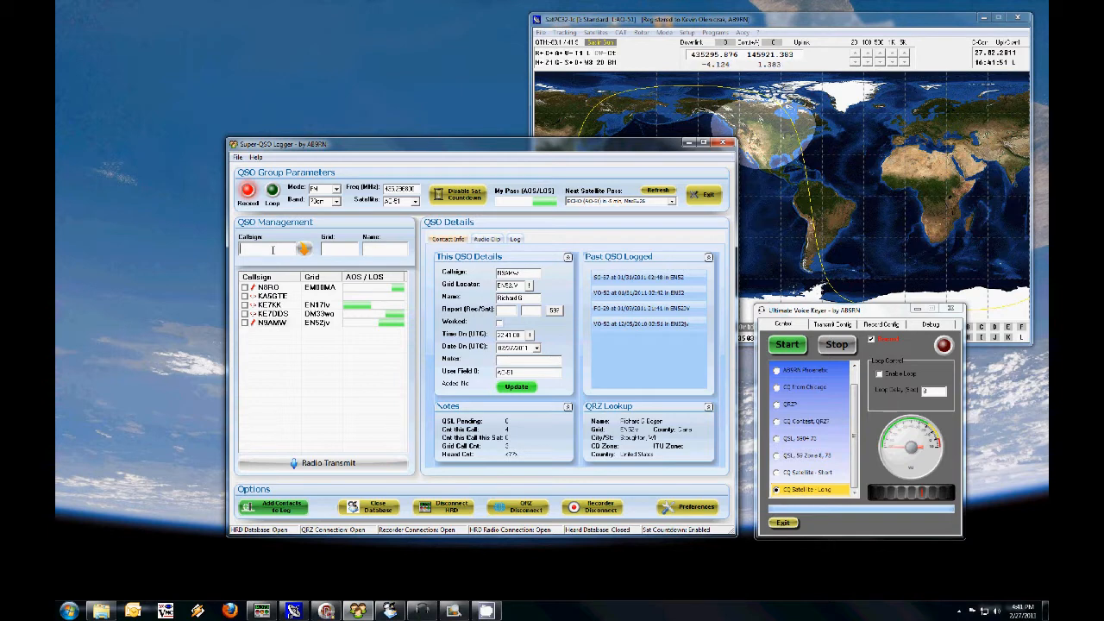
{"action": "type", "text": "KA"}
{"action": "type", "text": "5"}
{"action": "type", "text": "GTE"}
{"action": "key", "text": "Return"}
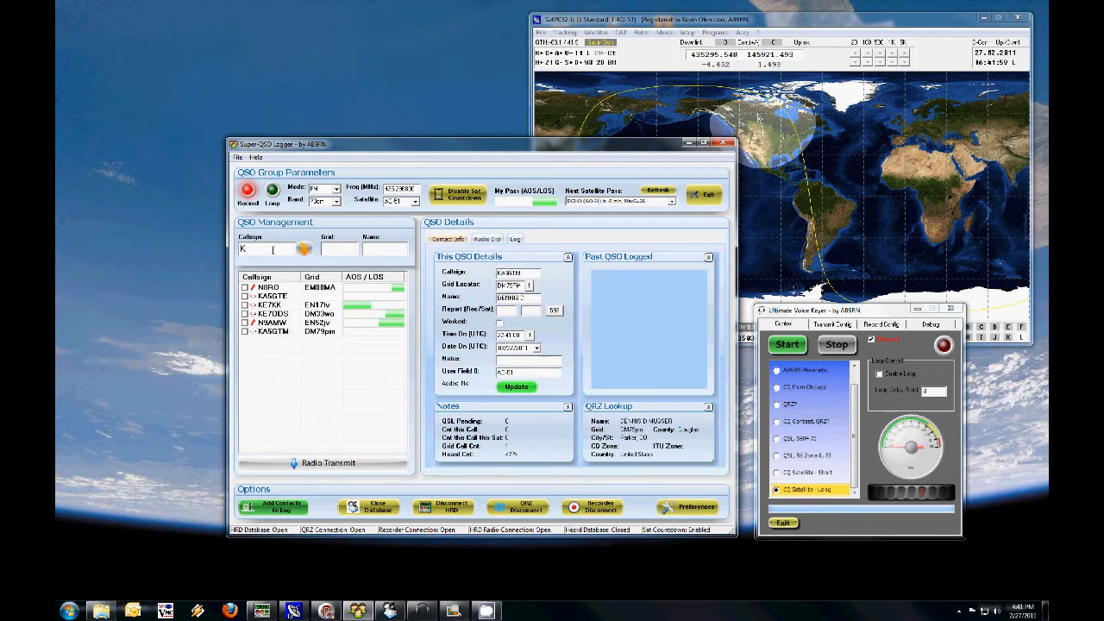
{"action": "type", "text": "6YAA"}
{"action": "key", "text": "Return"}
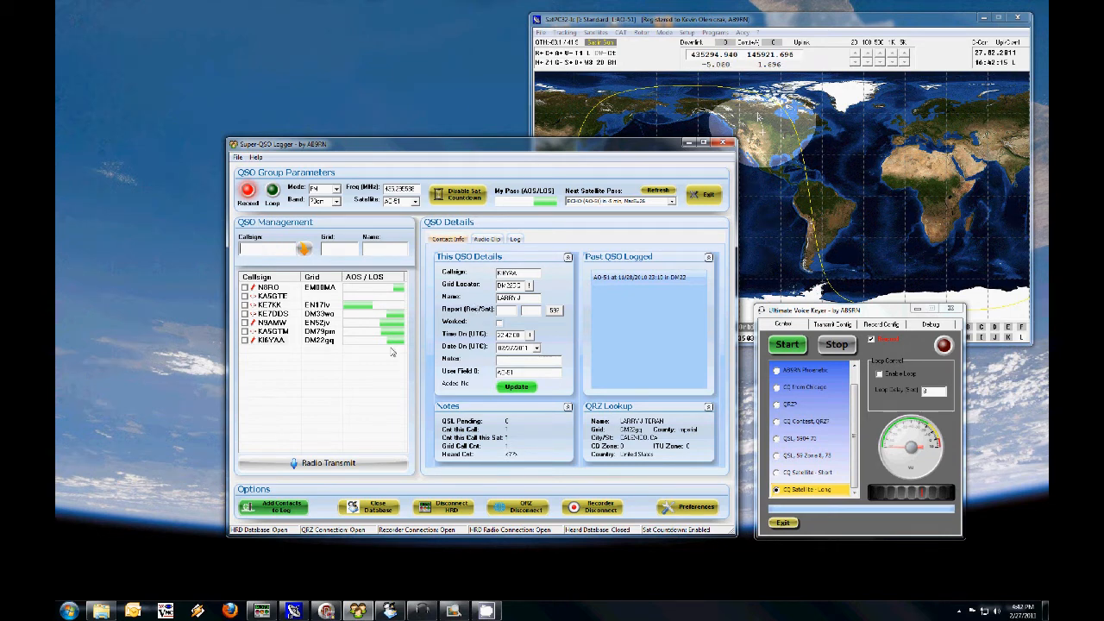
{"action": "left_click", "coordinate": [274, 341]}
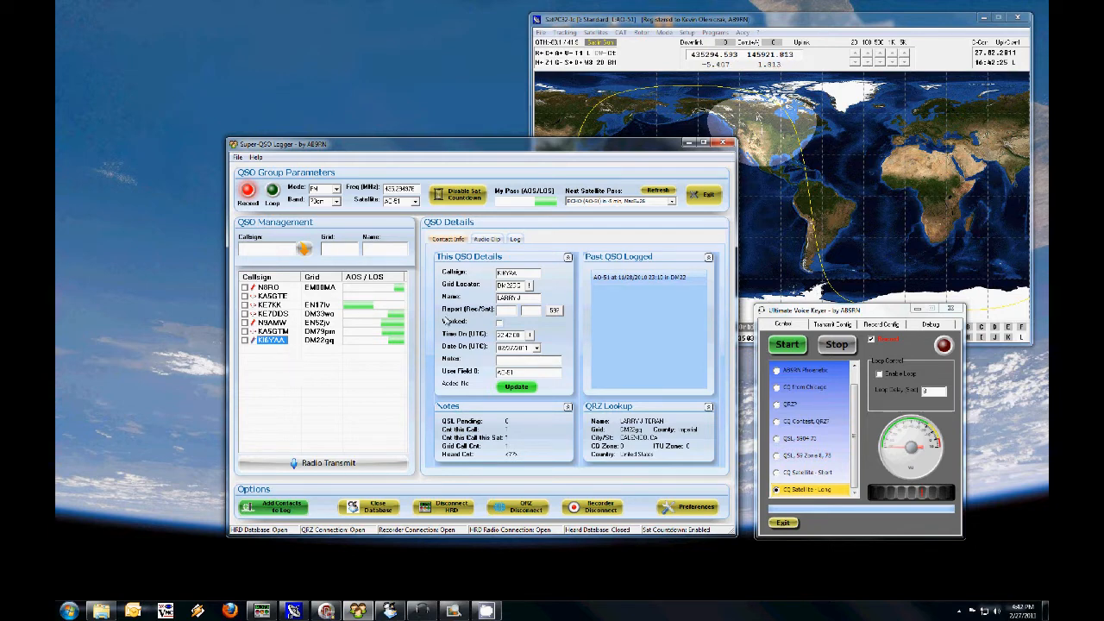
{"action": "left_click", "coordinate": [552, 310]}
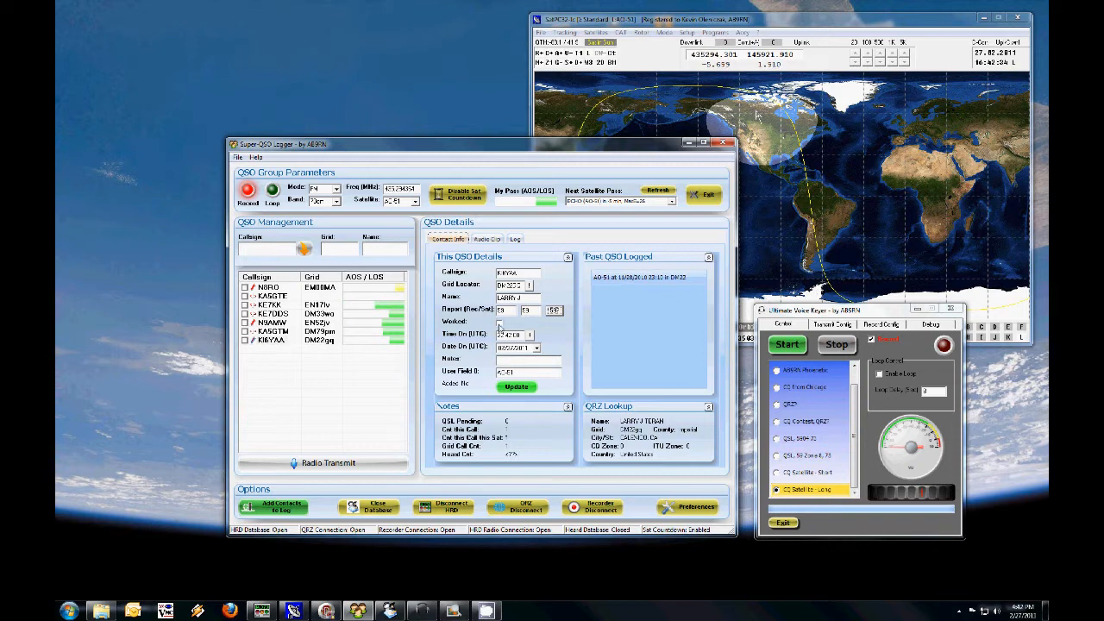
{"action": "left_click", "coordinate": [499, 326]}
{"action": "left_click", "coordinate": [515, 387]}
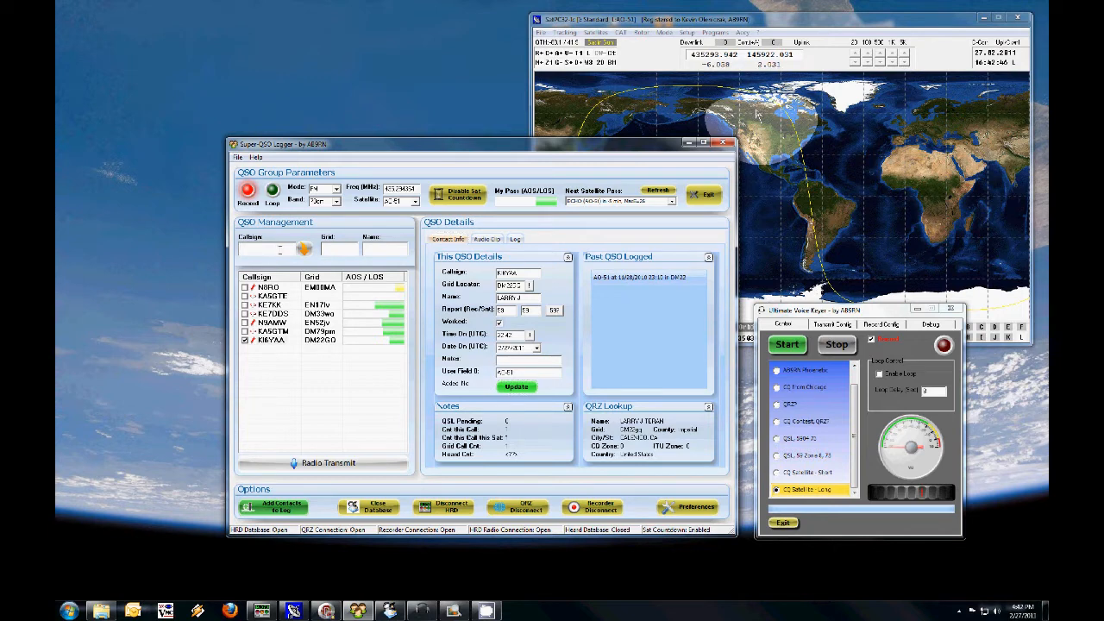
Step: Add callsign K0BAM to the QSO list and move the logger window away from the satellite map
{"action": "type", "text": "K0BAM"}
{"action": "key", "text": "Return"}
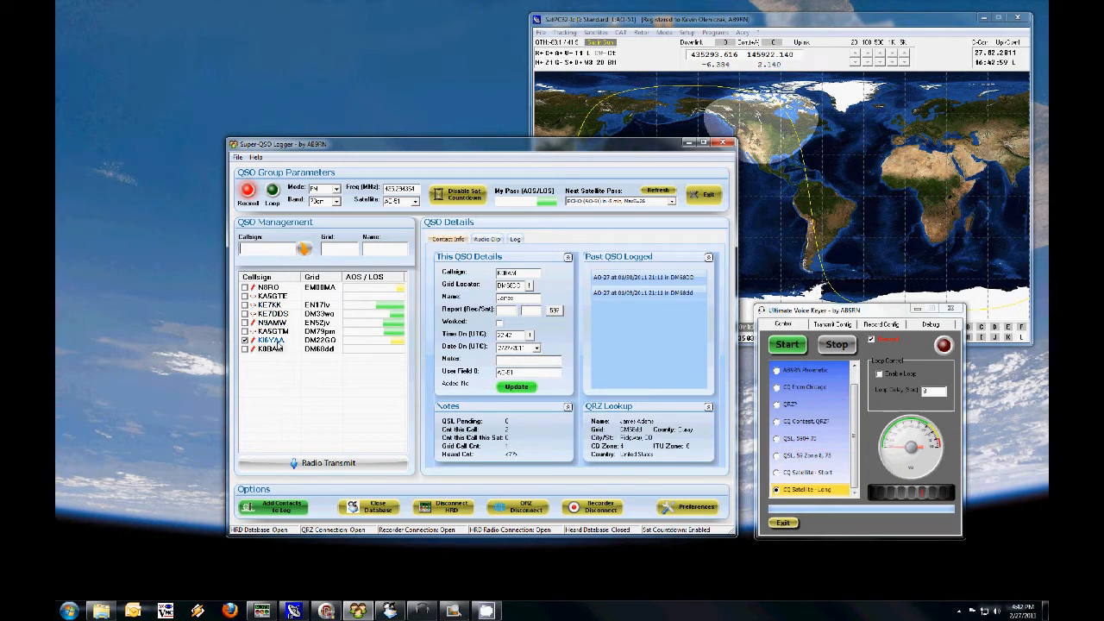
{"action": "left_click_drag", "start_coordinate": [421, 151], "coordinate": [384, 158]}
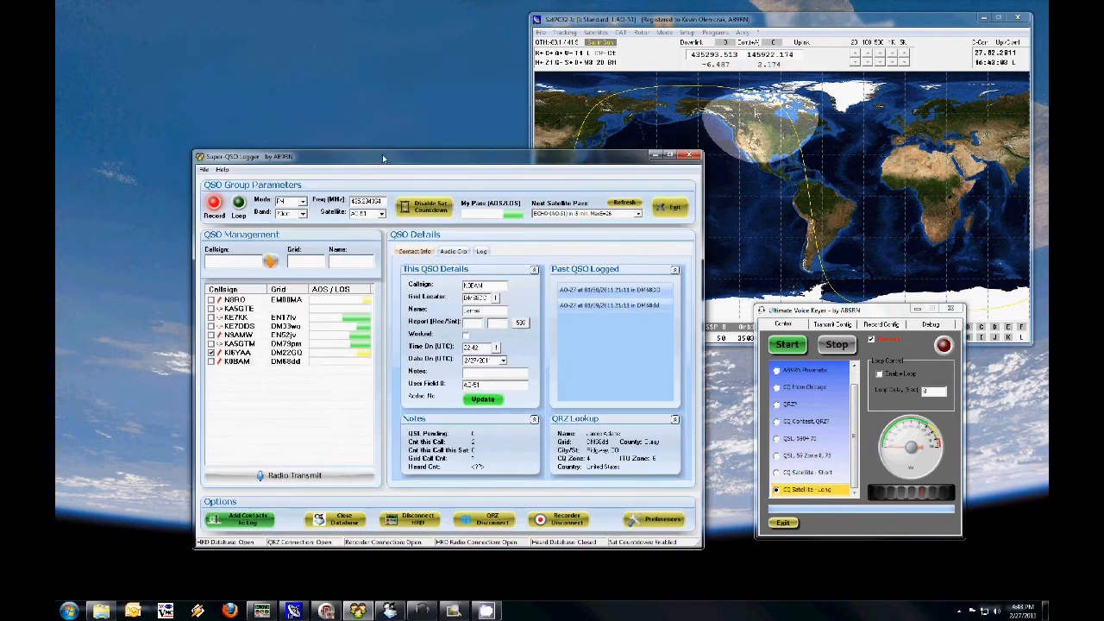
{"action": "left_click", "coordinate": [235, 257]}
{"action": "type", "text": "VA7VW"}
{"action": "key", "text": "Return"}
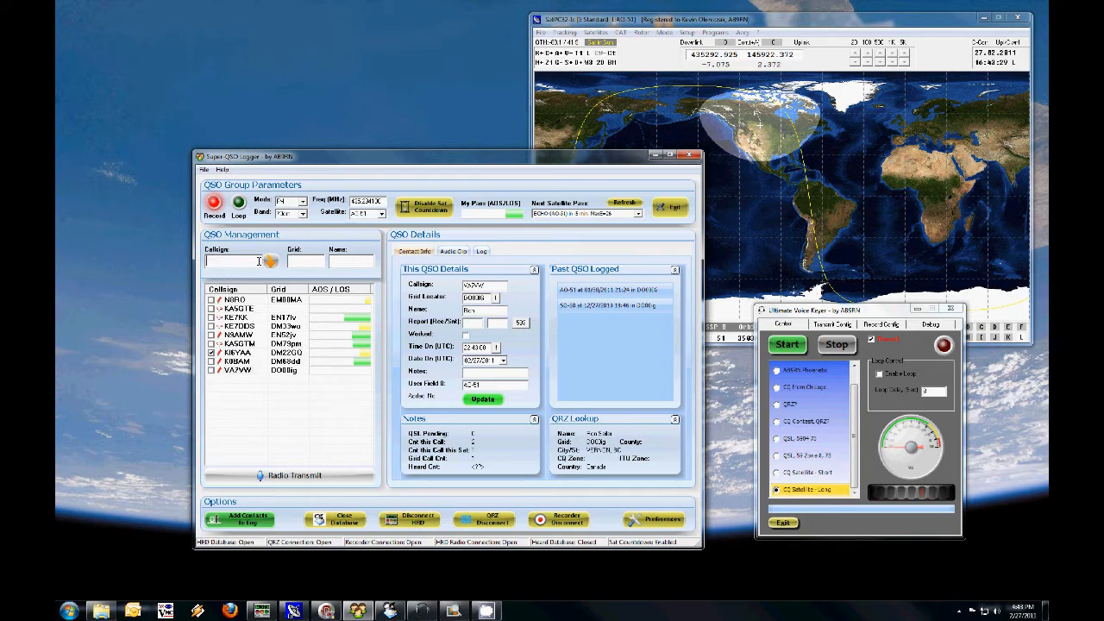
{"action": "left_click", "coordinate": [259, 370]}
{"action": "left_click", "coordinate": [466, 336]}
{"action": "left_click", "coordinate": [521, 324]}
{"action": "left_click", "coordinate": [485, 400]}
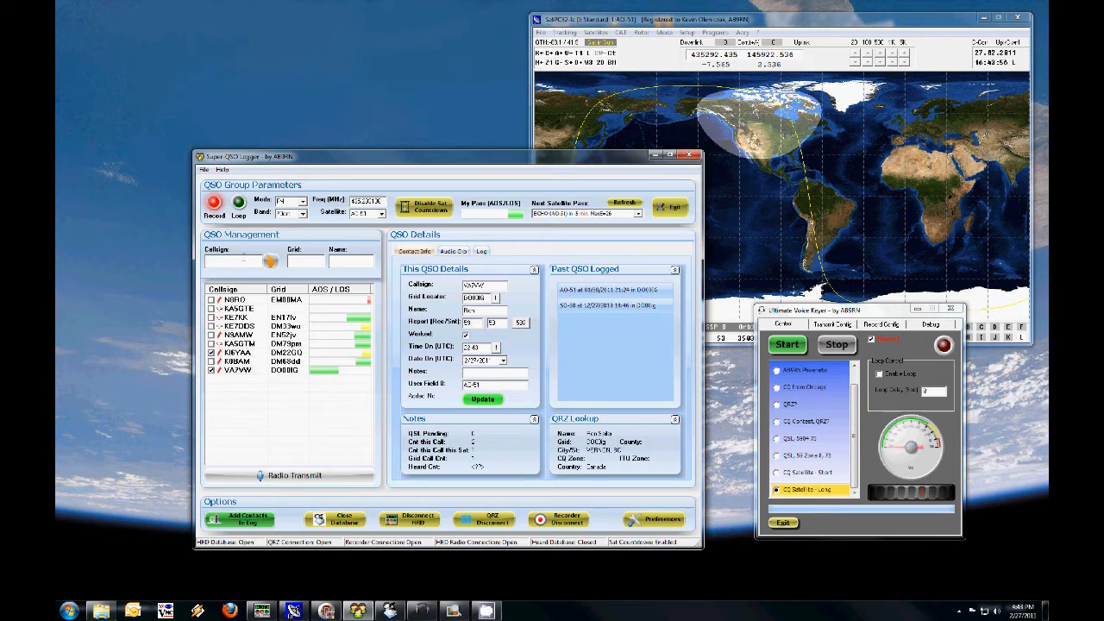
{"action": "type", "text": "KG6"}
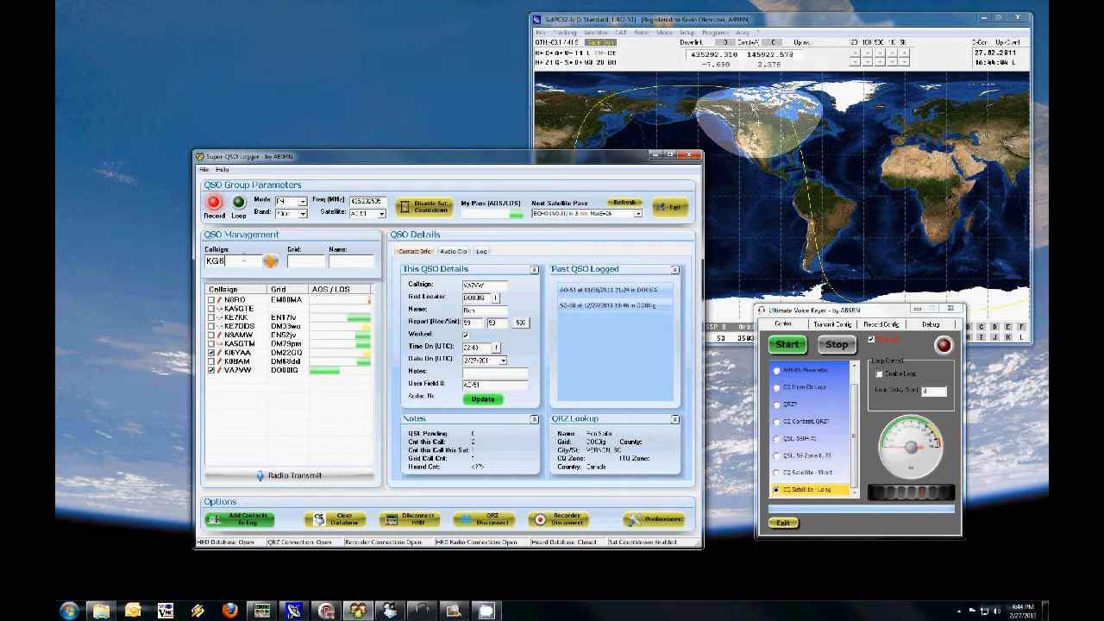
{"action": "type", "text": "NUB"}
{"action": "key", "text": "Return"}
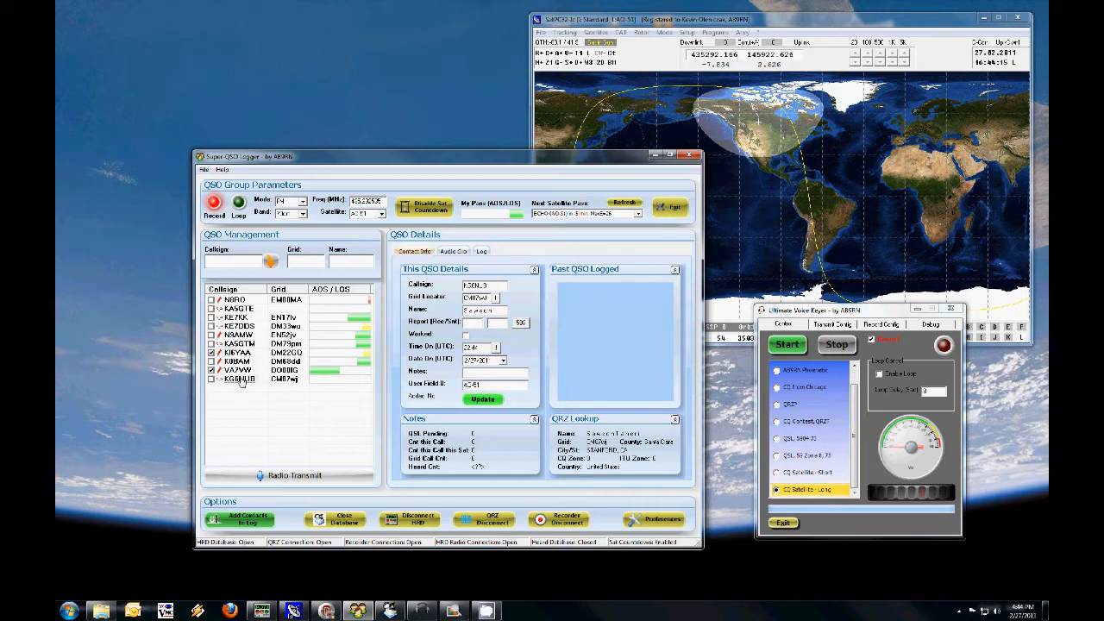
{"action": "left_click", "coordinate": [521, 323]}
{"action": "left_click", "coordinate": [466, 335]}
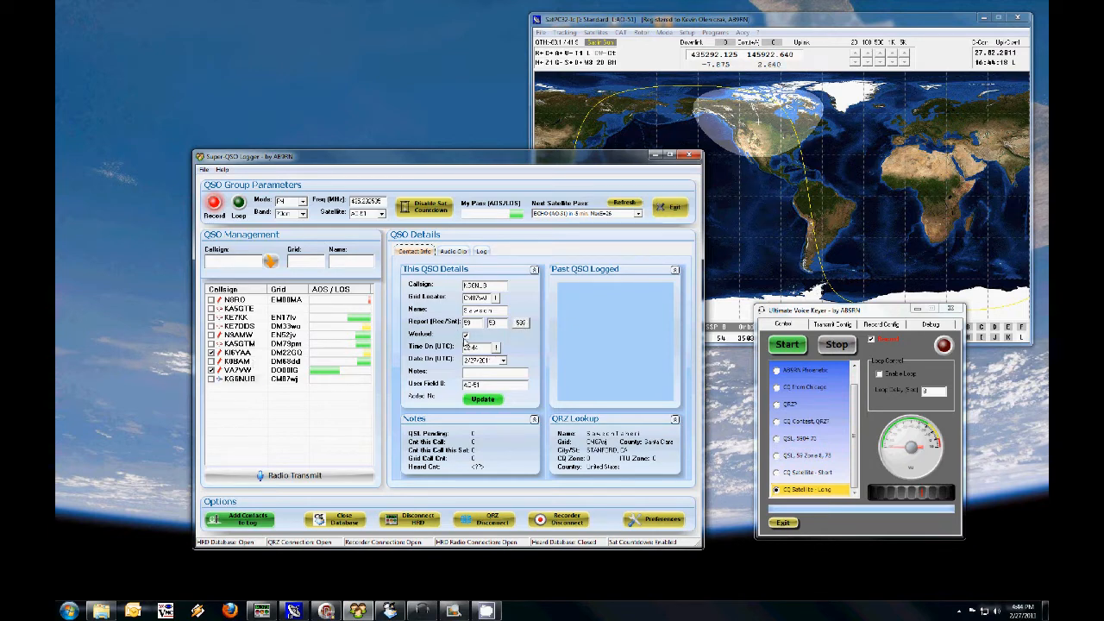
{"action": "left_click", "coordinate": [484, 399]}
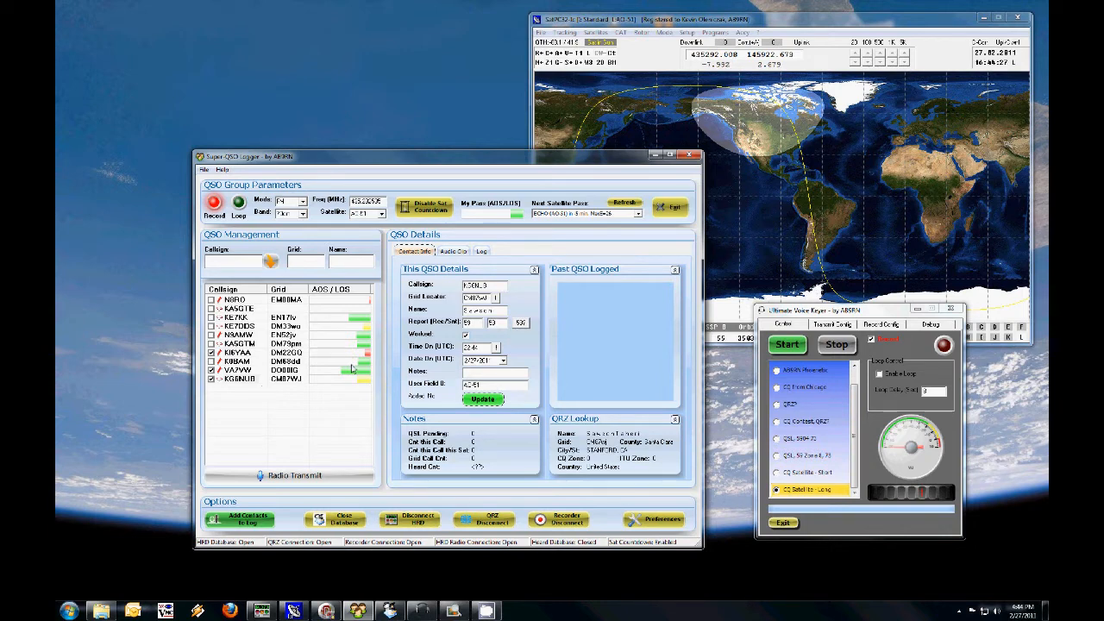
{"action": "left_click", "coordinate": [248, 383]}
{"action": "left_click", "coordinate": [482, 402]}
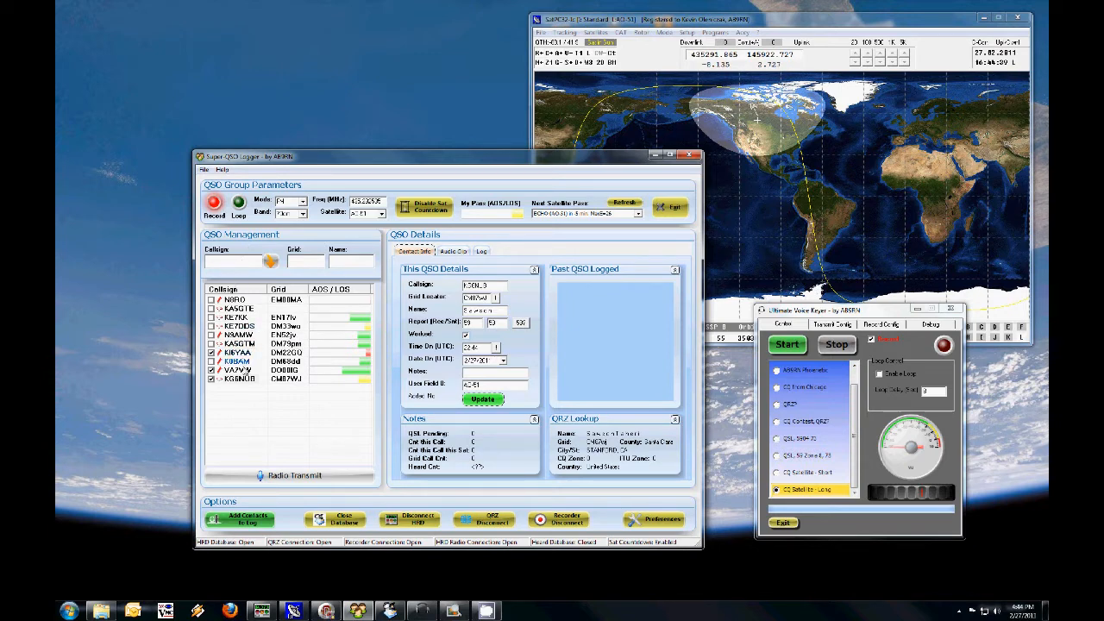
Step: Add callsign WC7V to the QSO list
{"action": "left_click", "coordinate": [243, 261]}
{"action": "type", "text": "WC7V"}
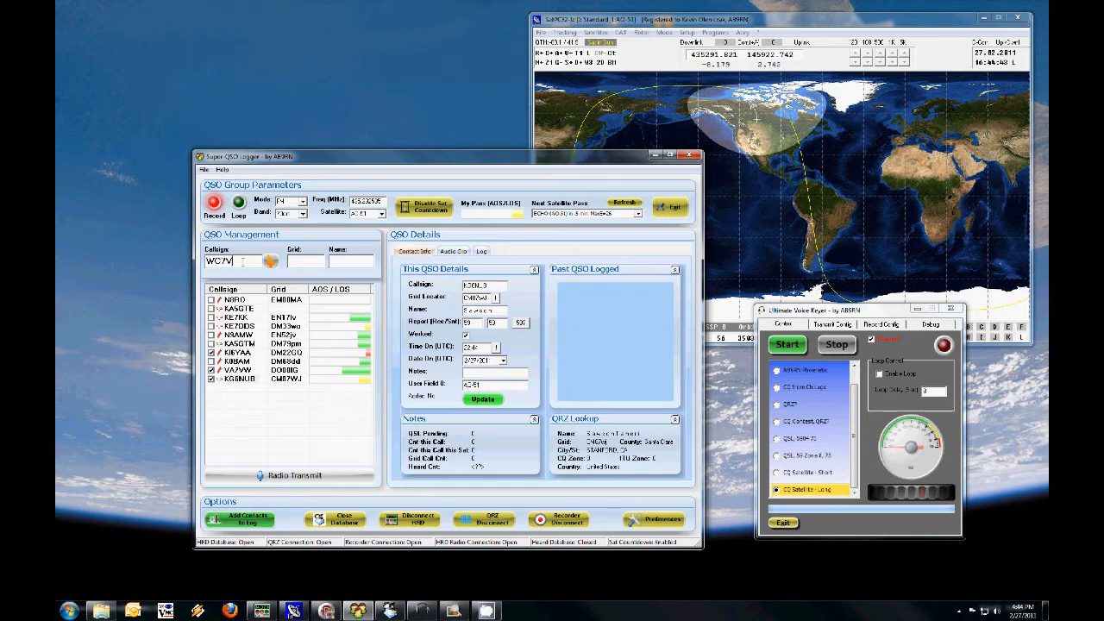
{"action": "key", "text": "Return"}
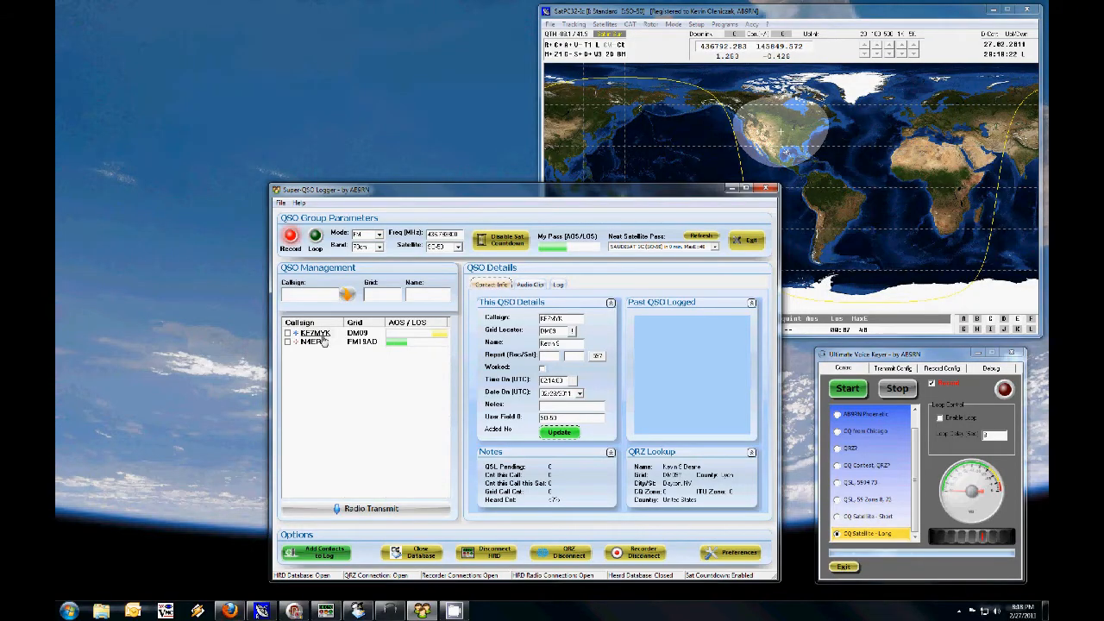
{"action": "left_click", "coordinate": [318, 337]}
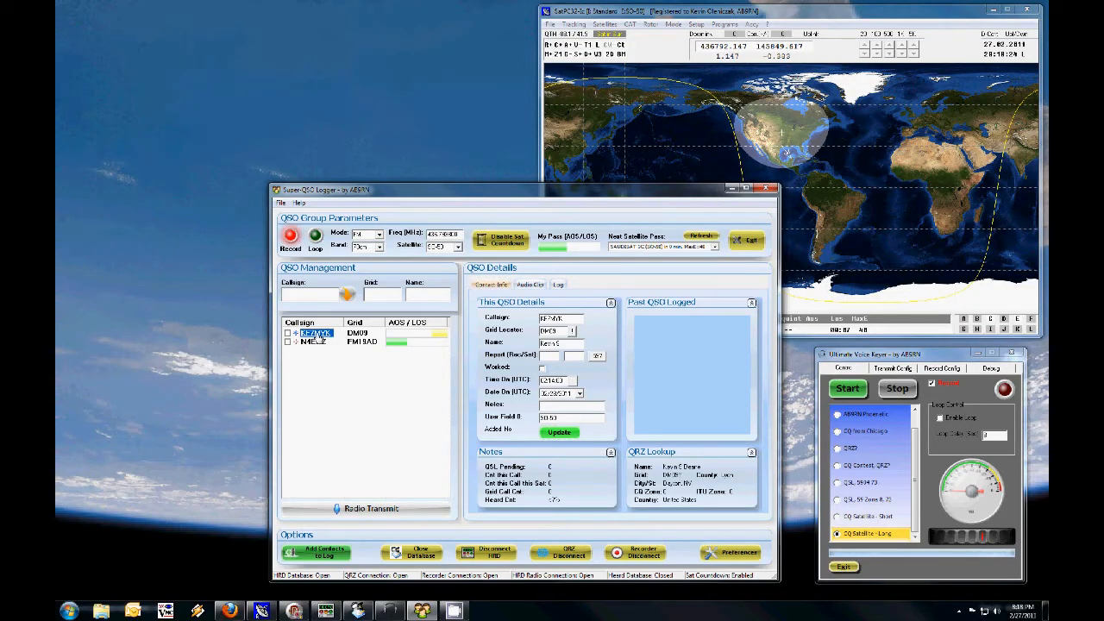
{"action": "left_click", "coordinate": [300, 295]}
{"action": "type", "text": "N1RSA"}
{"action": "key", "text": "Return"}
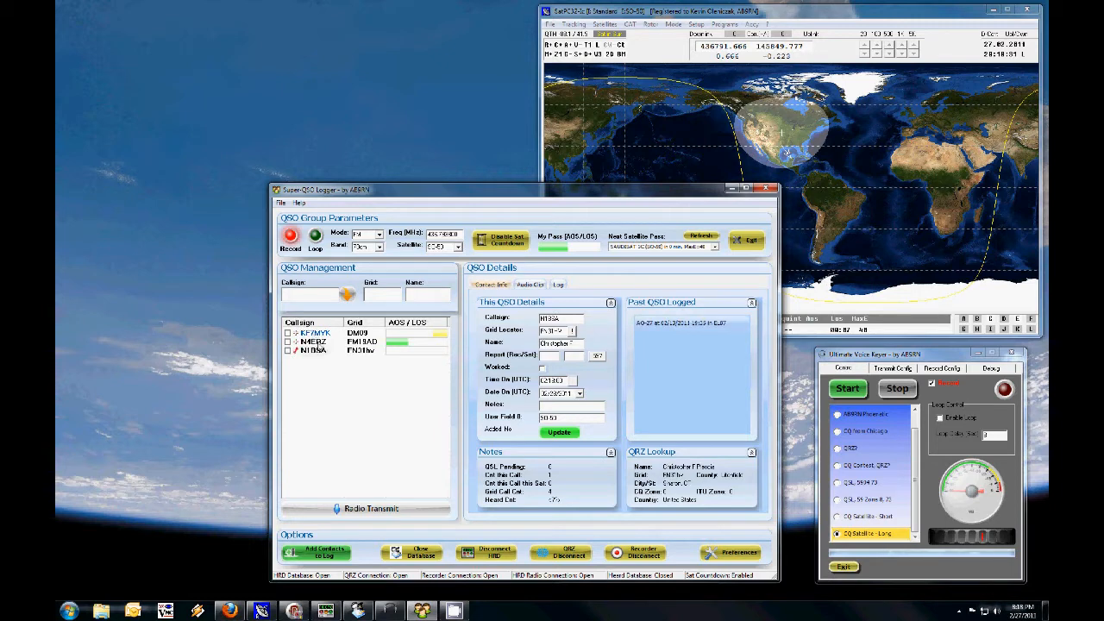
{"action": "left_click", "coordinate": [315, 333]}
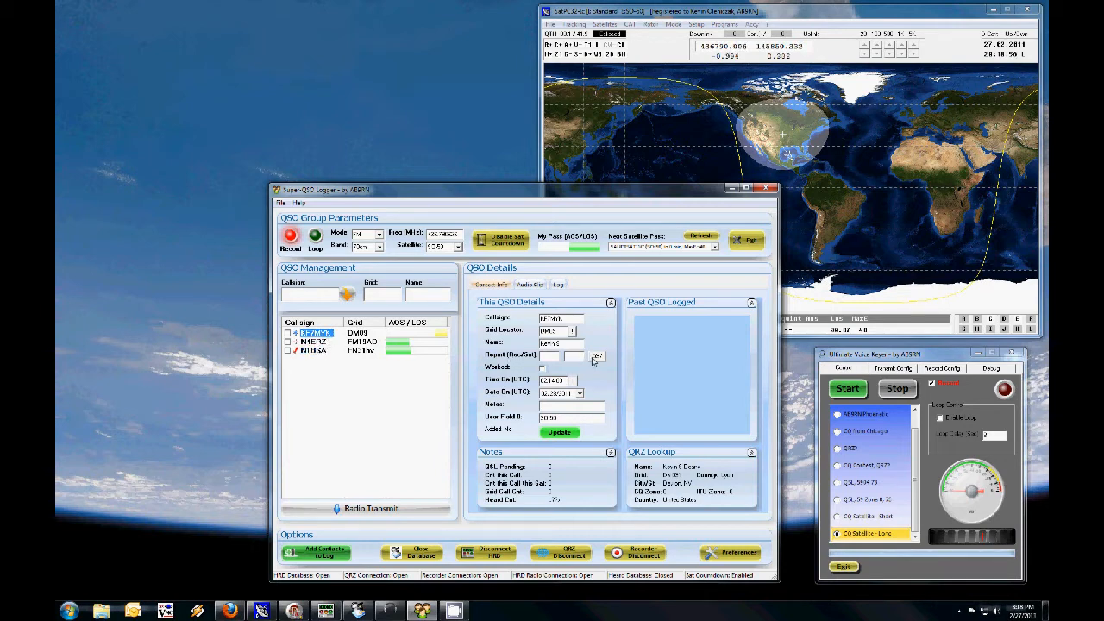
{"action": "left_click", "coordinate": [319, 295]}
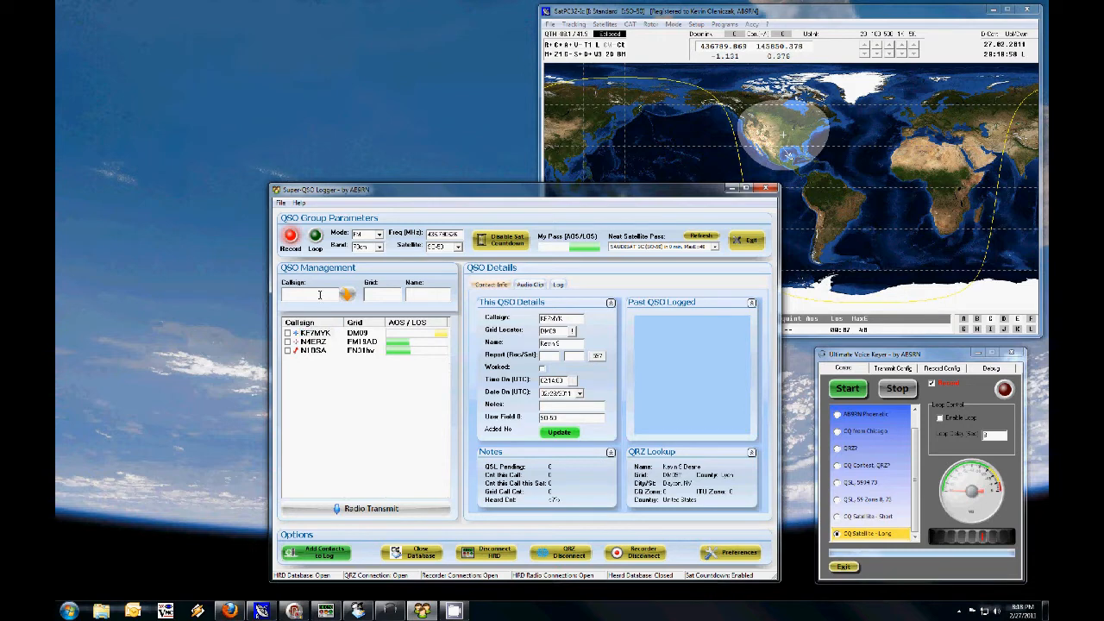
{"action": "type", "text": "N40HL"}
{"action": "key", "text": "Return"}
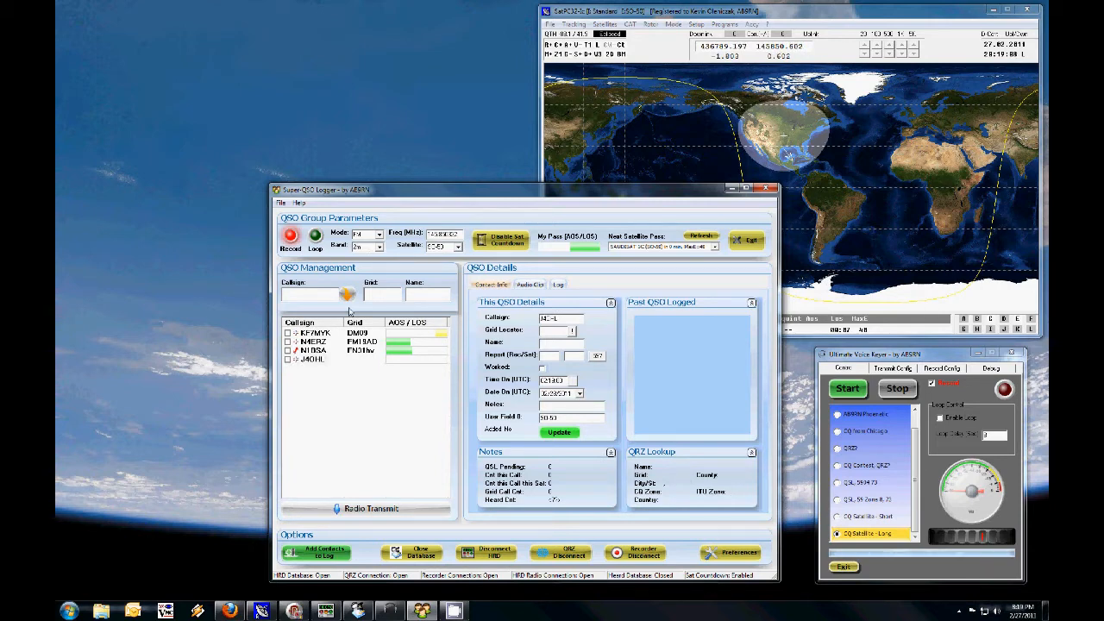
{"action": "left_click", "coordinate": [325, 343]}
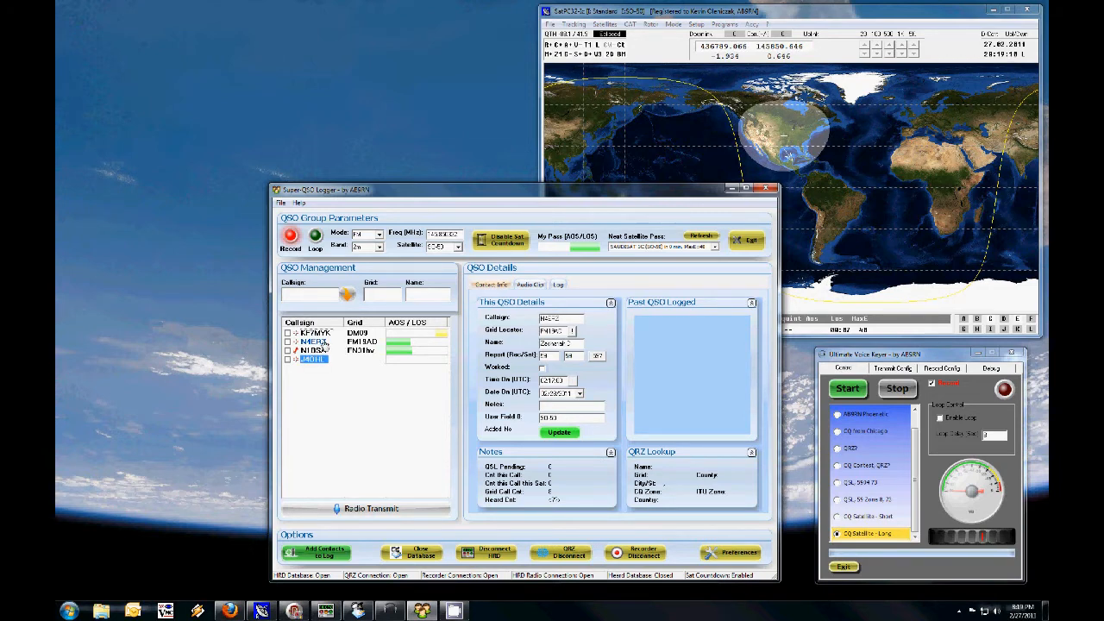
{"action": "left_click", "coordinate": [543, 368]}
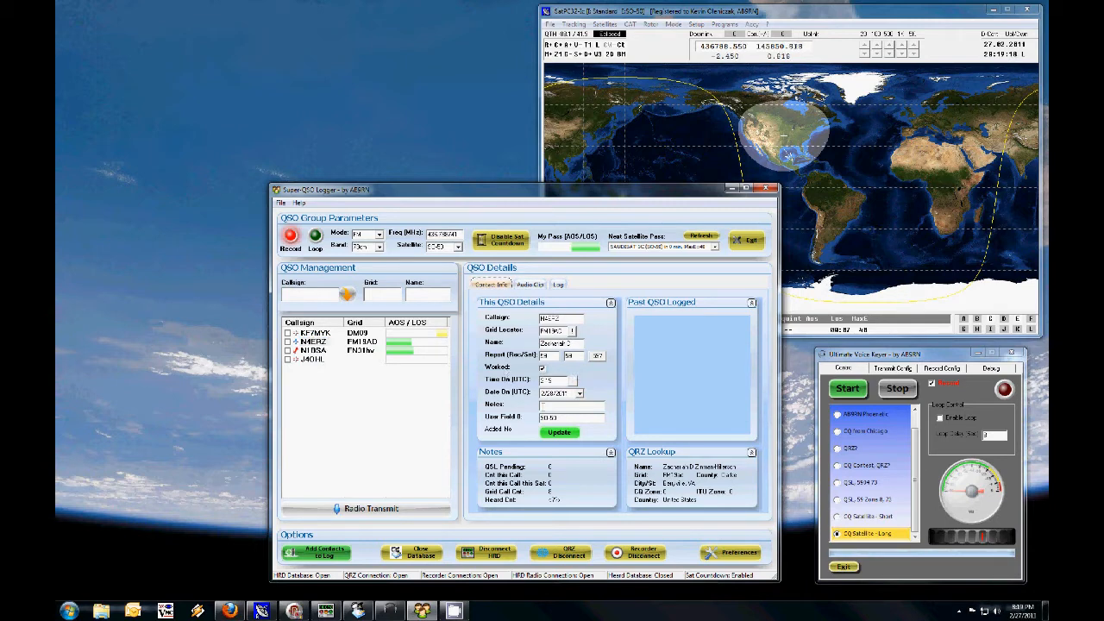
{"action": "left_click", "coordinate": [559, 432]}
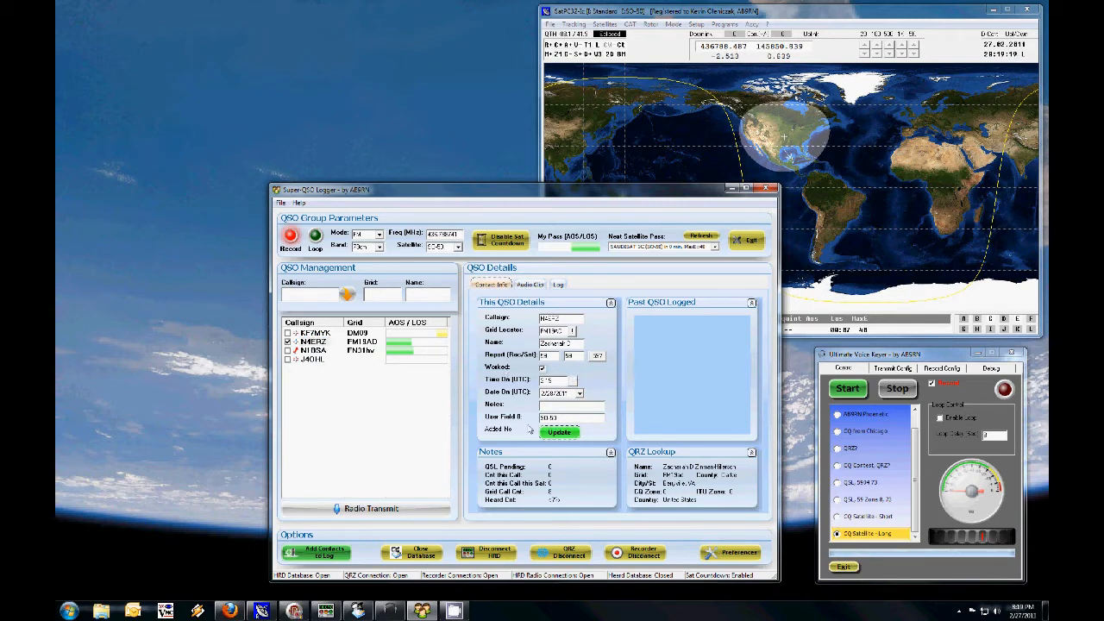
Step: Select the N1BSA contact, update its grid locator to EL87, and set both signal reports to 59
{"action": "left_click", "coordinate": [316, 351]}
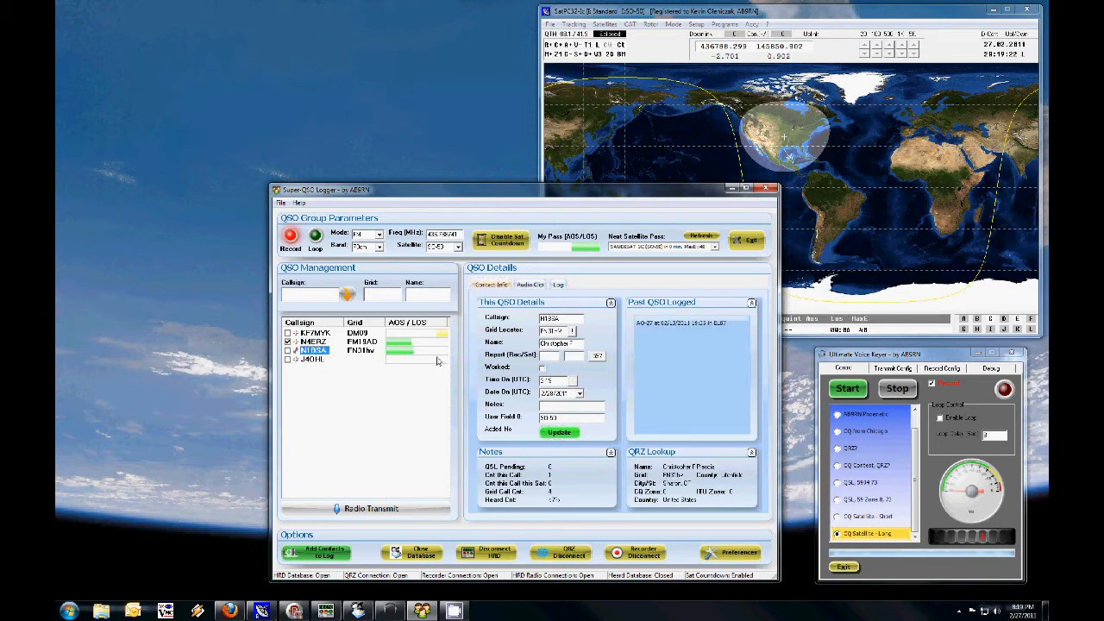
{"action": "left_click", "coordinate": [571, 331]}
{"action": "type", "text": "EL87"}
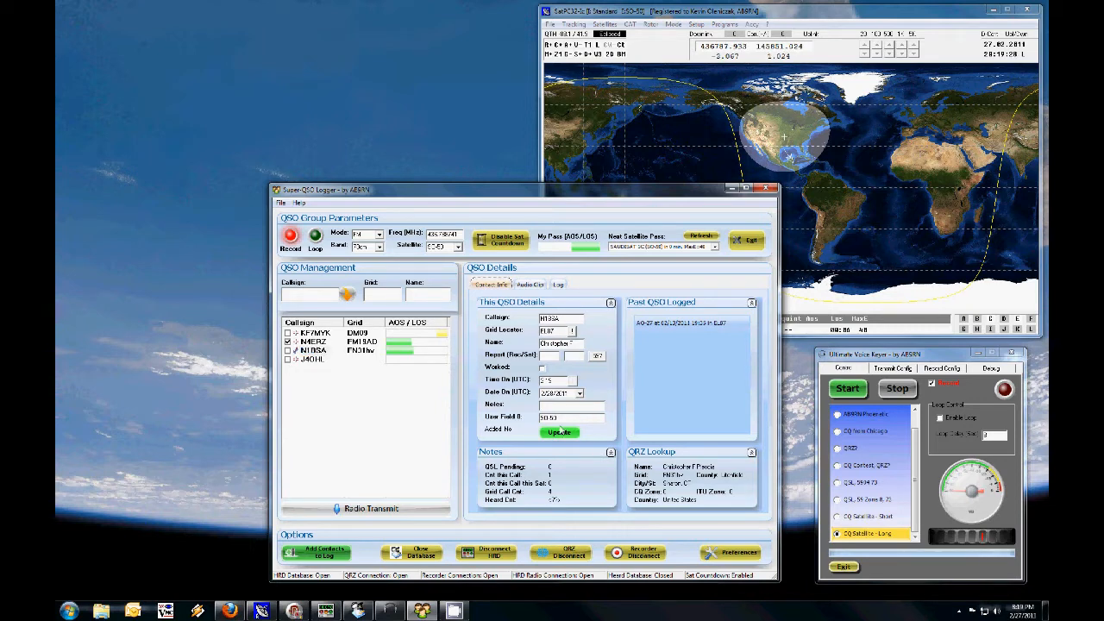
{"action": "left_click", "coordinate": [559, 432]}
{"action": "left_click", "coordinate": [598, 356]}
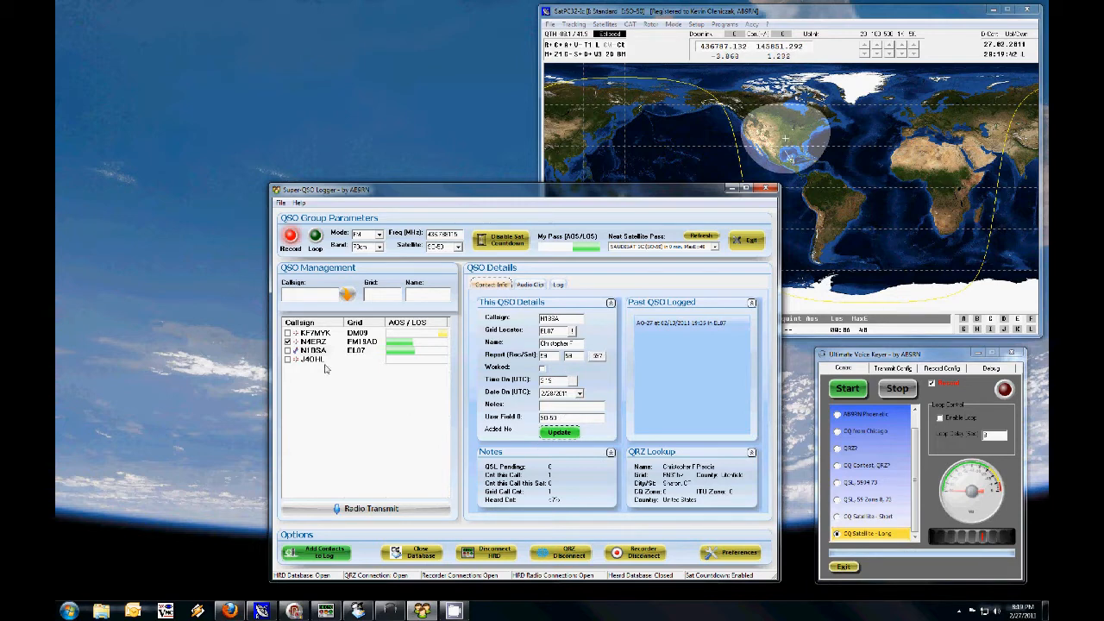
Step: Add the partial callsign NZ5 to the QSO list
{"action": "left_click", "coordinate": [309, 294]}
{"action": "type", "text": "NZ5"}
{"action": "key", "text": "Return"}
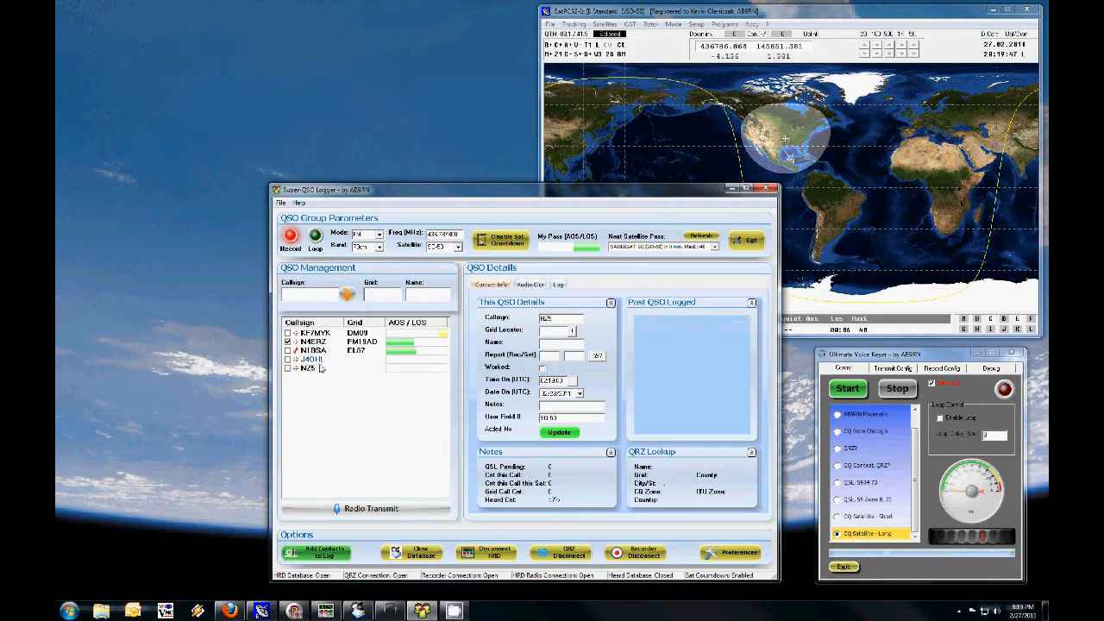
{"action": "left_click", "coordinate": [360, 353]}
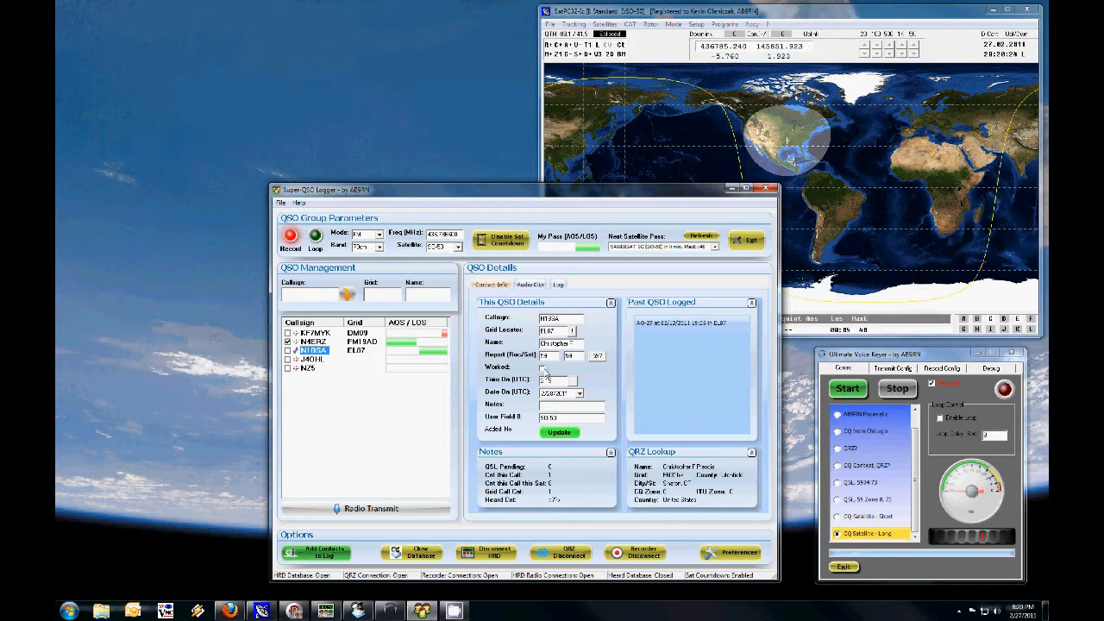
{"action": "left_click", "coordinate": [544, 369]}
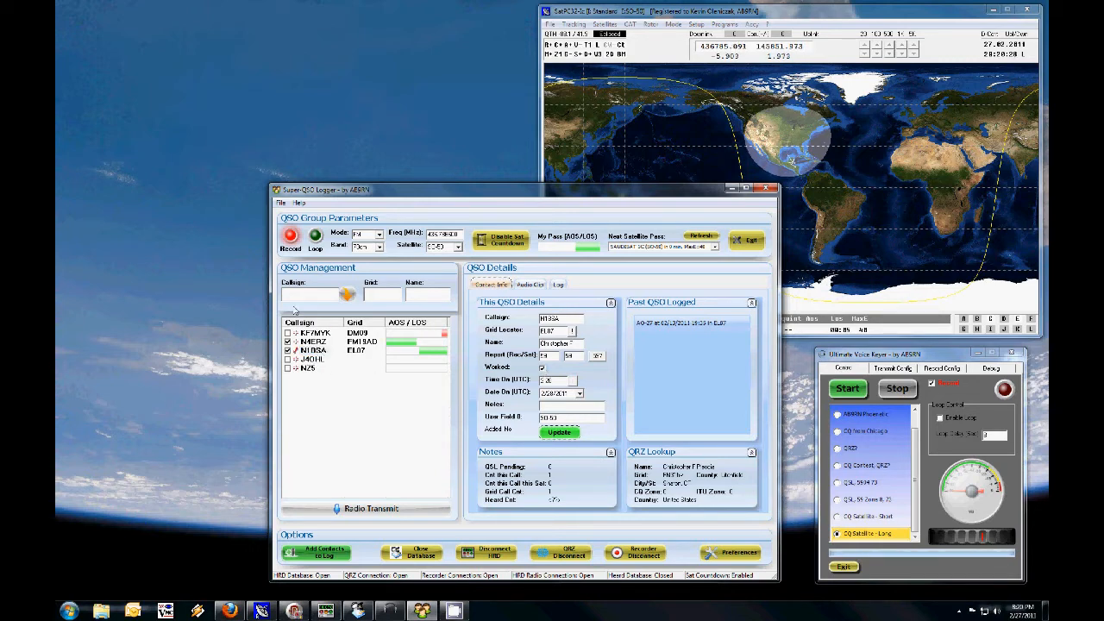
Step: Update the NZ5 contact's callsign to NZ5N, then set both signal reports to 59 and mark it as worked
{"action": "left_click", "coordinate": [308, 368]}
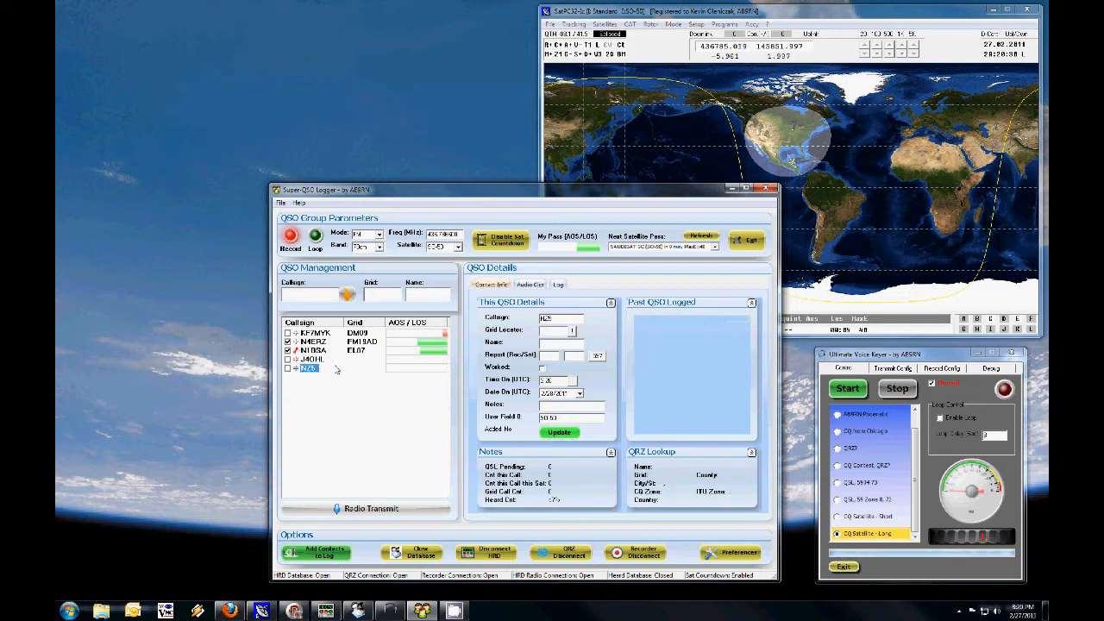
{"action": "left_click", "coordinate": [558, 318]}
{"action": "left_click", "coordinate": [565, 436]}
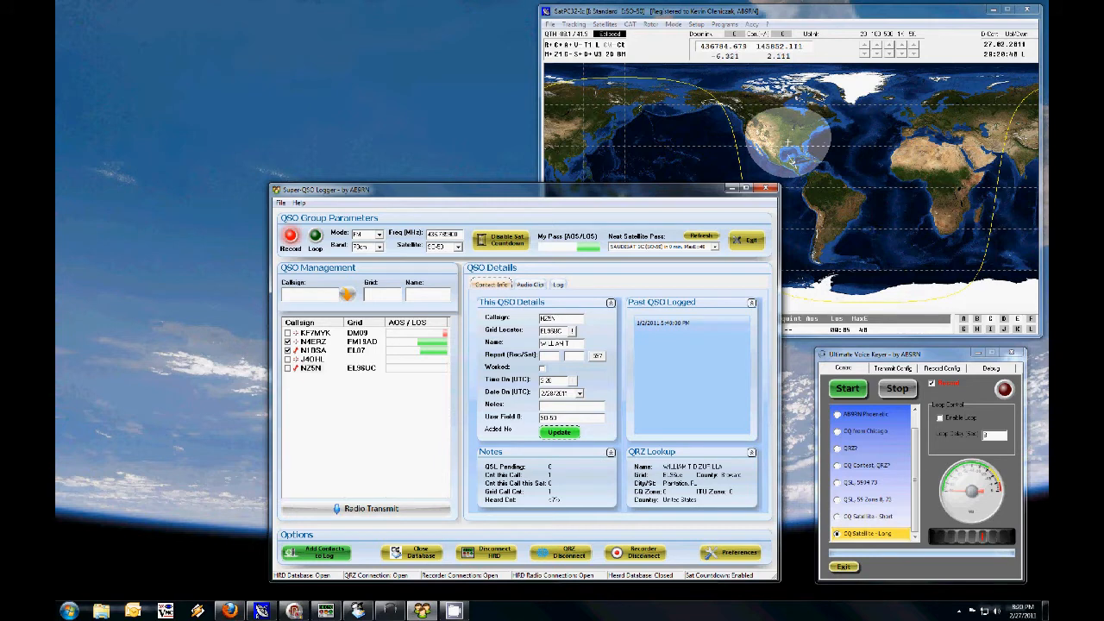
{"action": "left_click", "coordinate": [598, 355]}
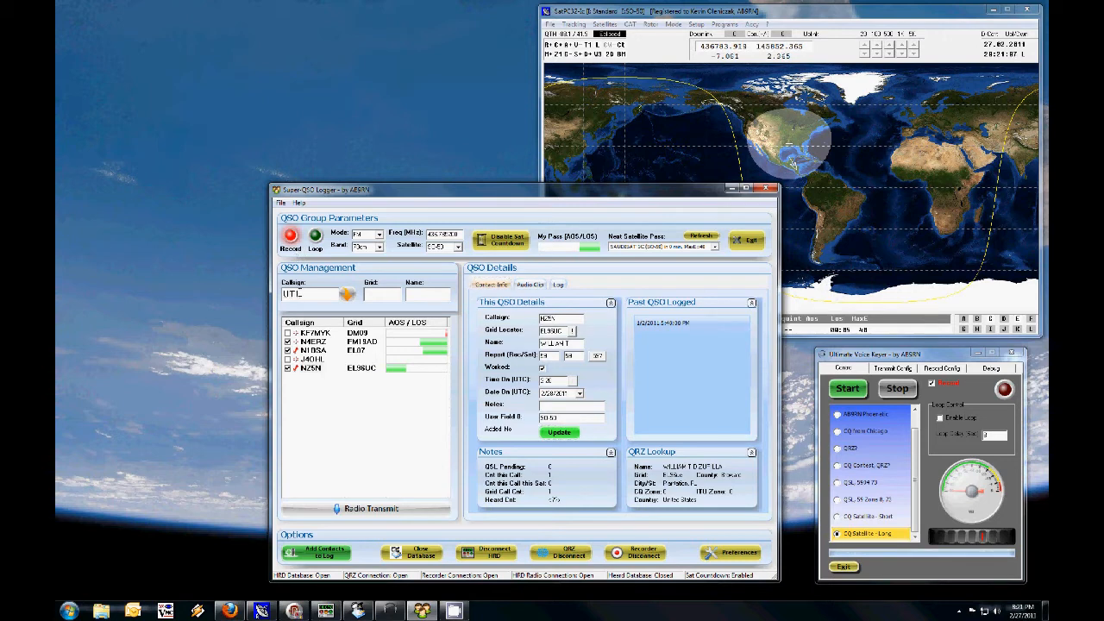
Step: Add callsign UT1FG to the QSO list
{"action": "type", "text": "FG"}
{"action": "key", "text": "Return"}
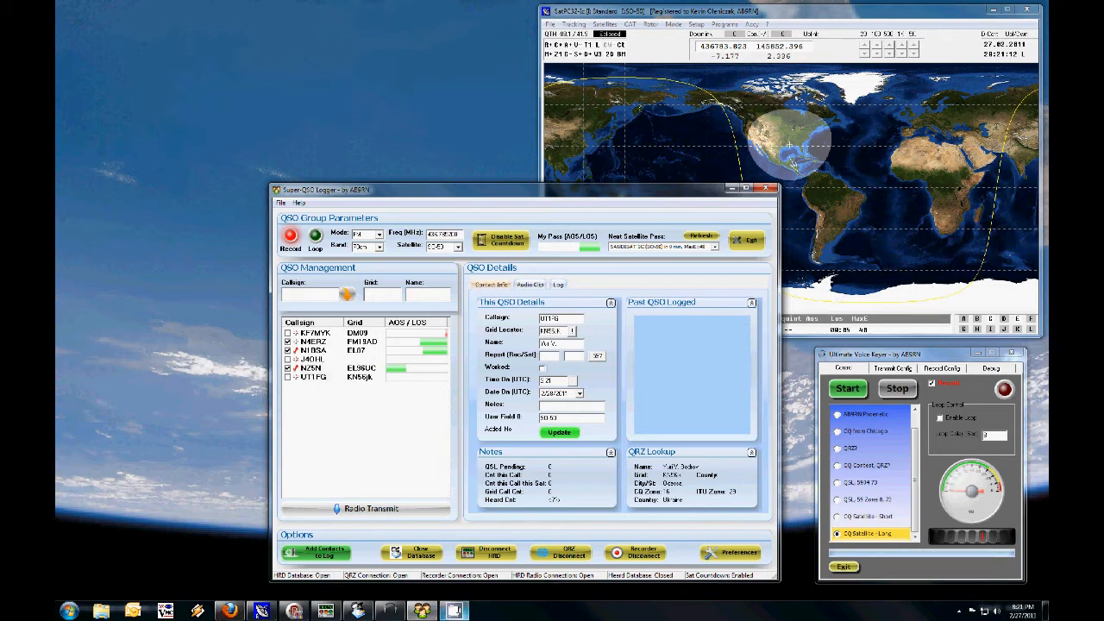
{"action": "left_click", "coordinate": [960, 611]}
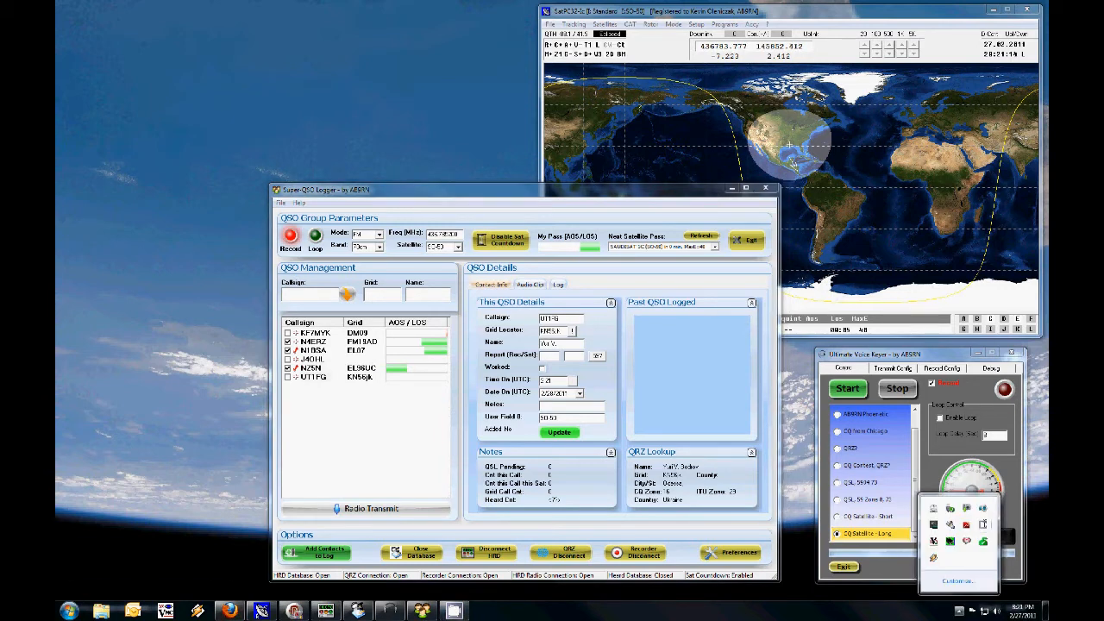
{"action": "left_click", "coordinate": [984, 525]}
{"action": "left_click", "coordinate": [108, 566]}
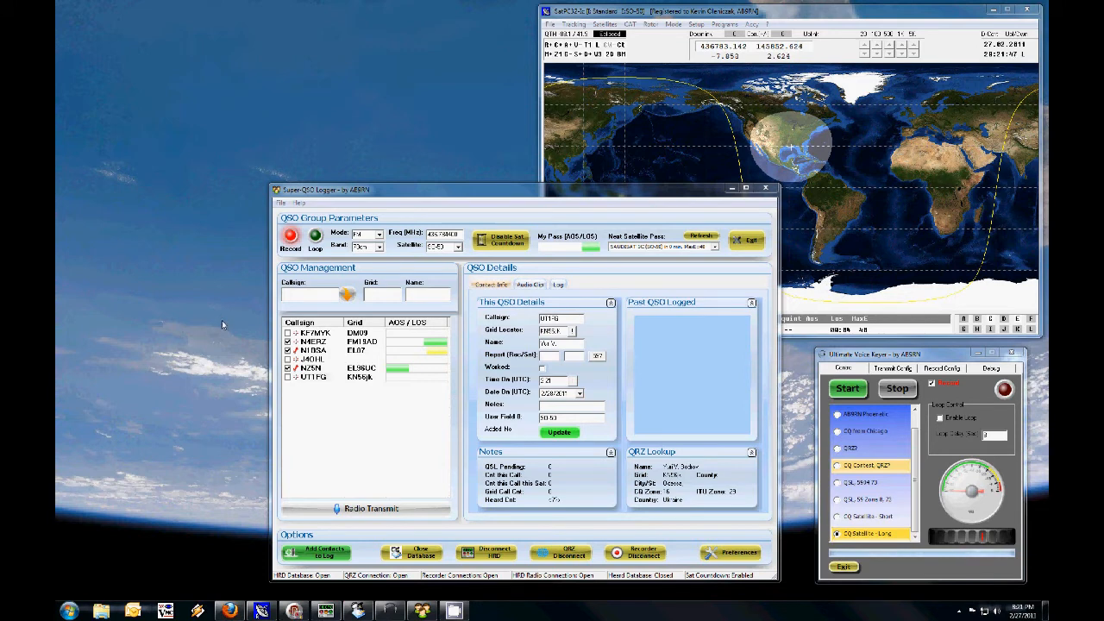
{"action": "left_click", "coordinate": [307, 298]}
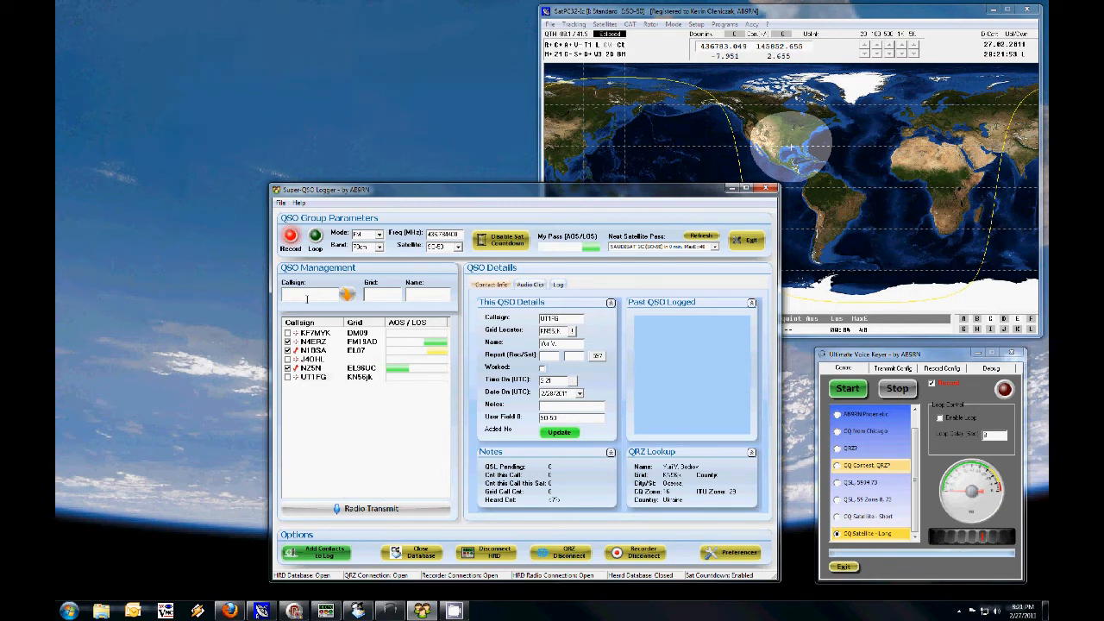
{"action": "left_click_drag", "start_coordinate": [446, 198], "coordinate": [428, 198]}
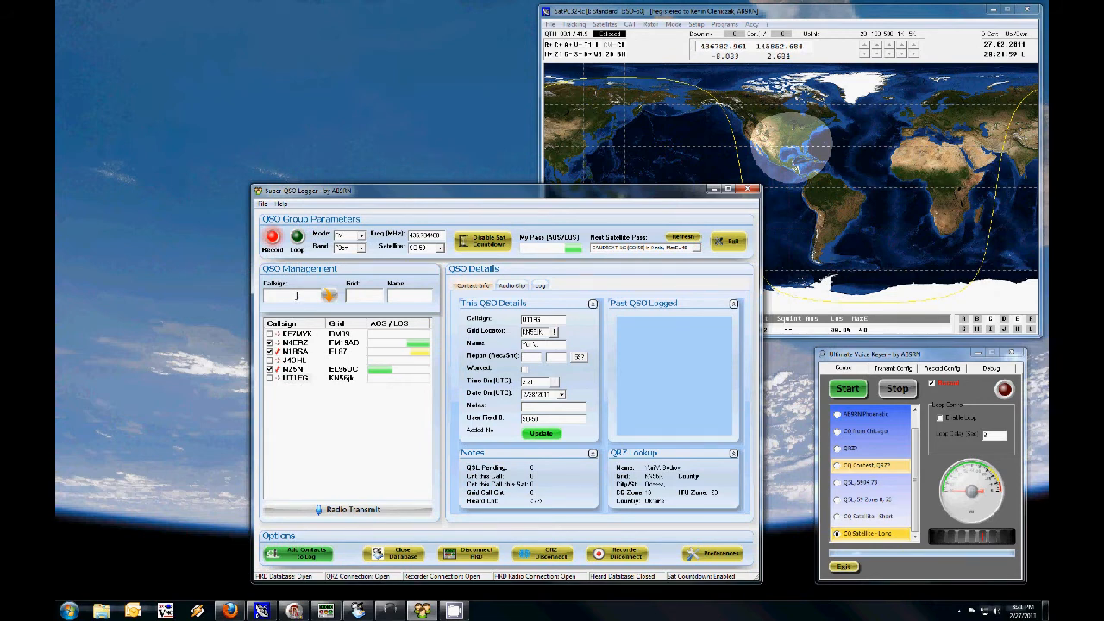
{"action": "left_click", "coordinate": [296, 378]}
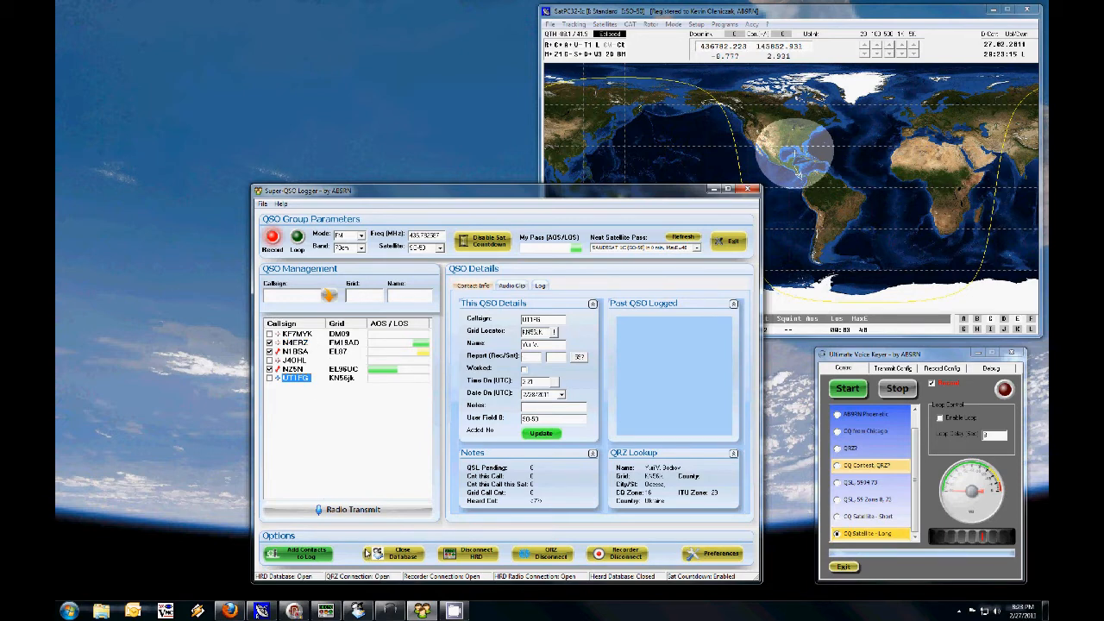
{"action": "left_click", "coordinate": [273, 243]}
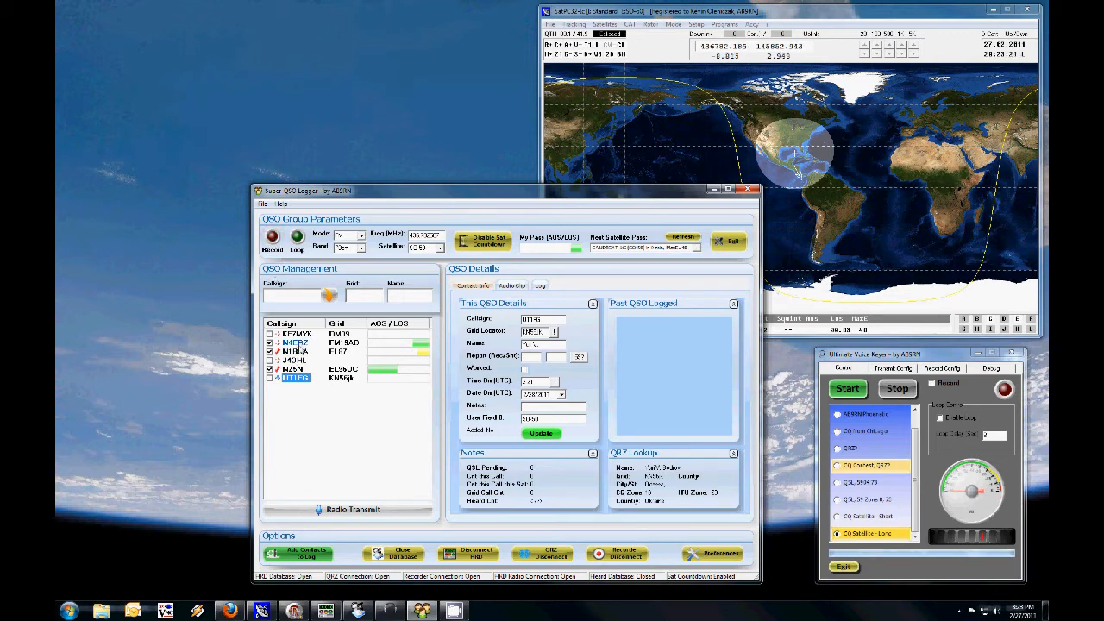
{"action": "left_click", "coordinate": [294, 369]}
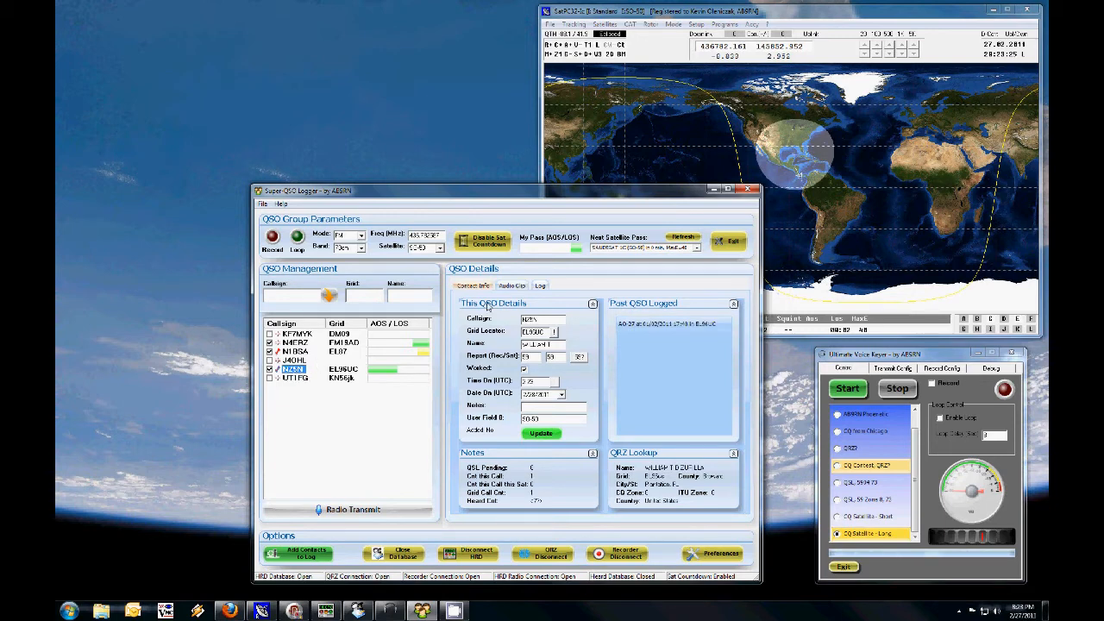
{"action": "left_click", "coordinate": [512, 286]}
{"action": "left_click", "coordinate": [487, 310]}
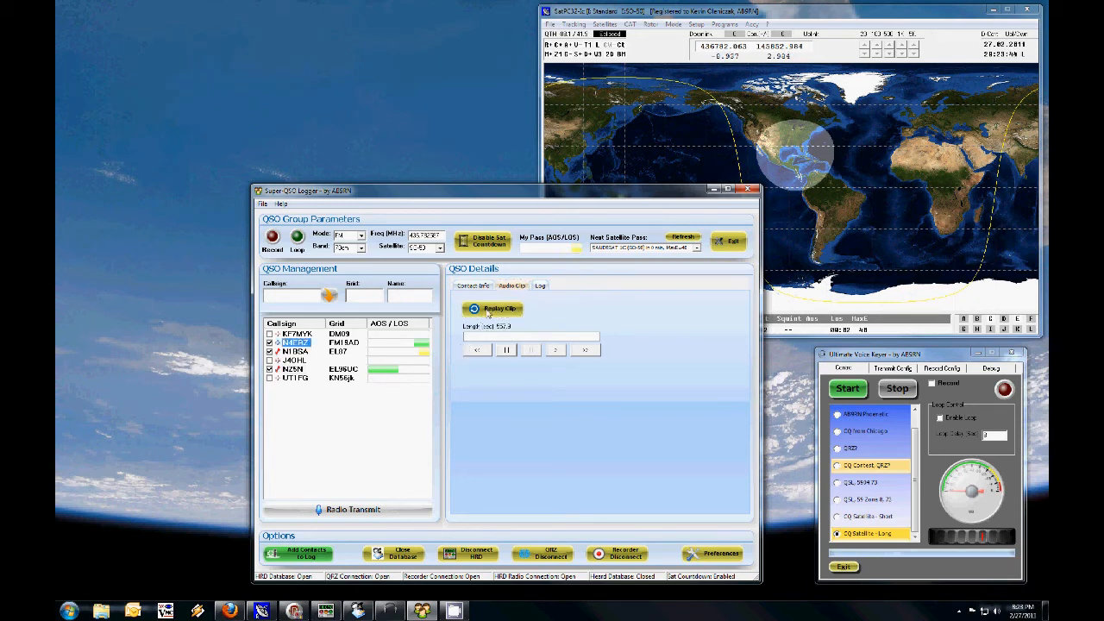
{"action": "left_click", "coordinate": [492, 311]}
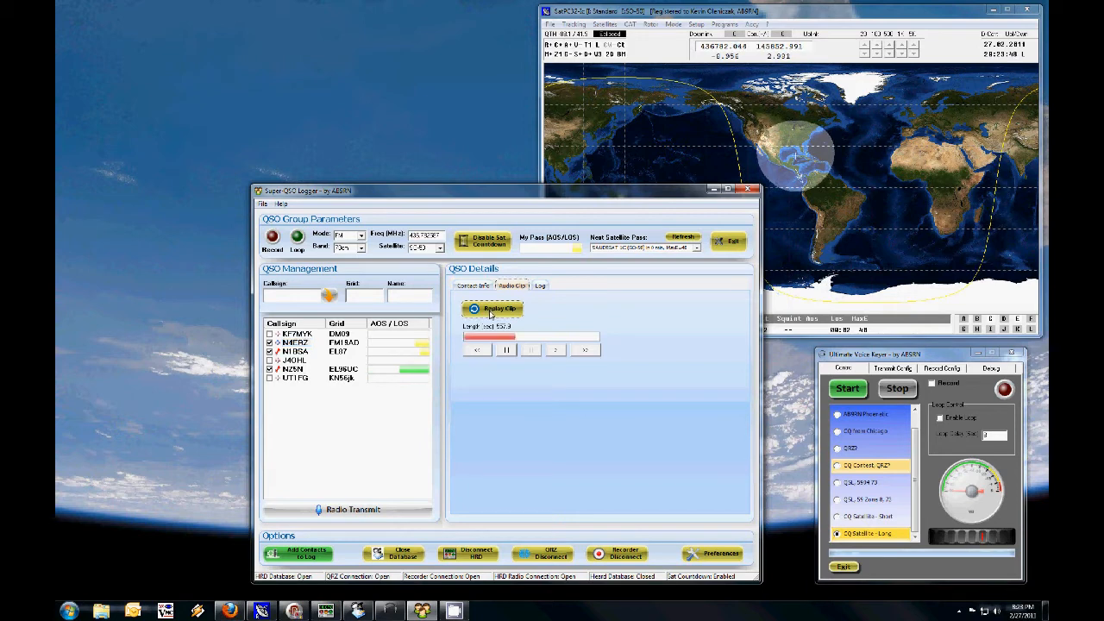
{"action": "left_click", "coordinate": [477, 352]}
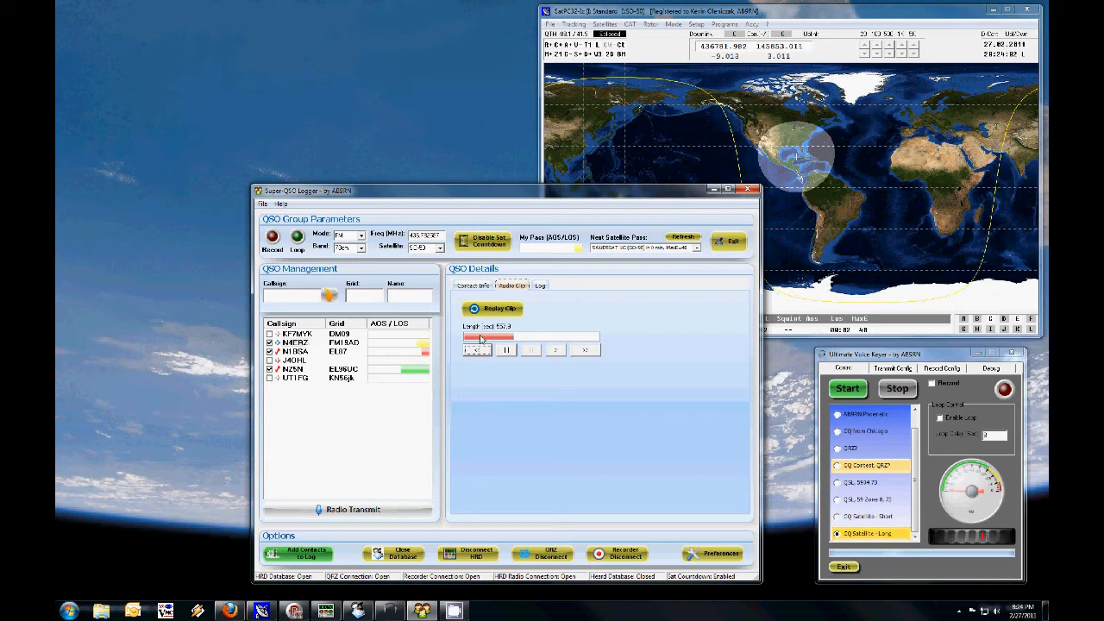
{"action": "left_click", "coordinate": [472, 285]}
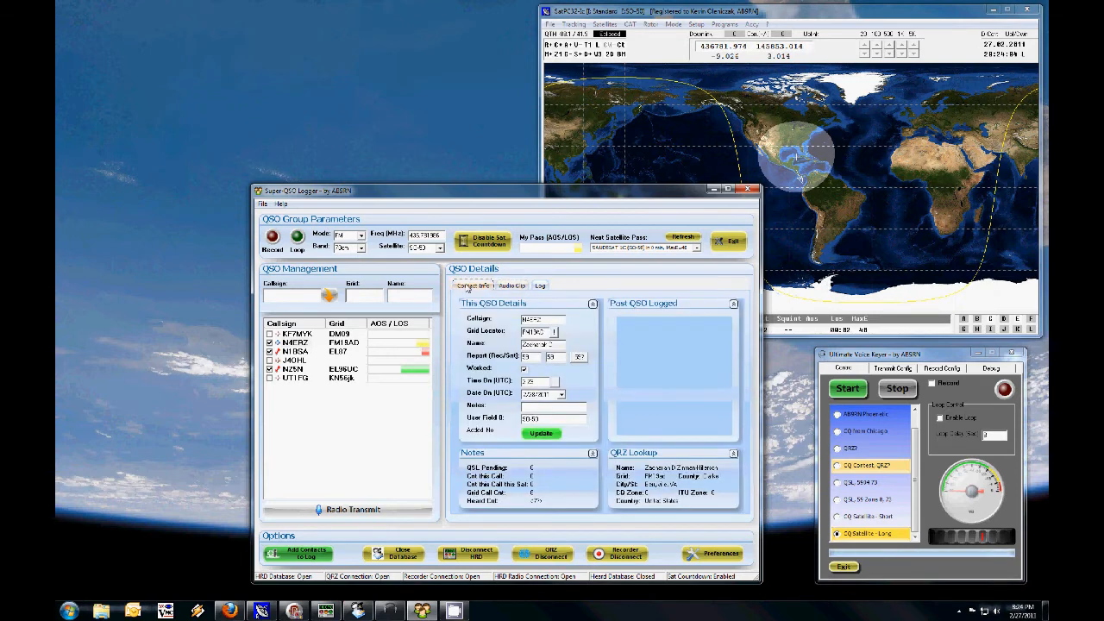
{"action": "left_click_drag", "start_coordinate": [546, 332], "coordinate": [514, 336]}
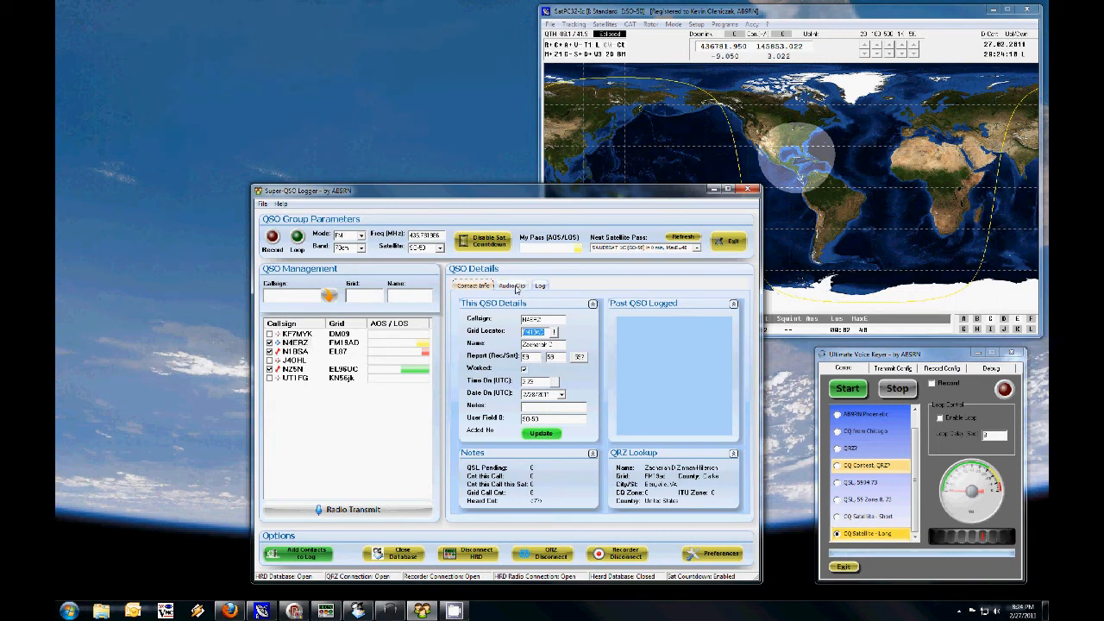
{"action": "left_click", "coordinate": [514, 288]}
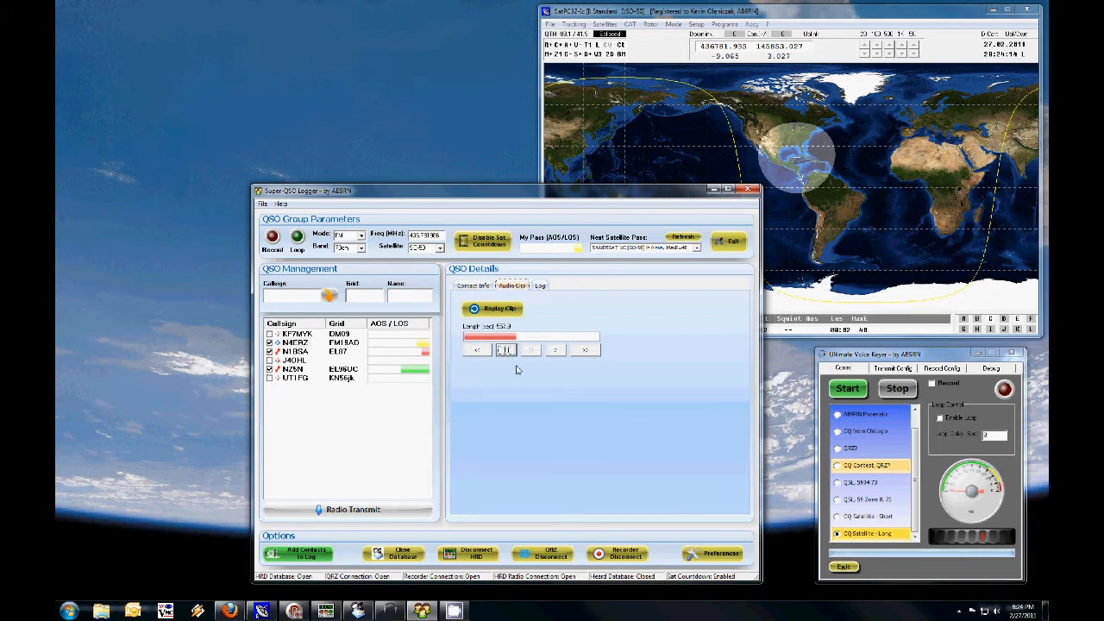
{"action": "left_click", "coordinate": [462, 285]}
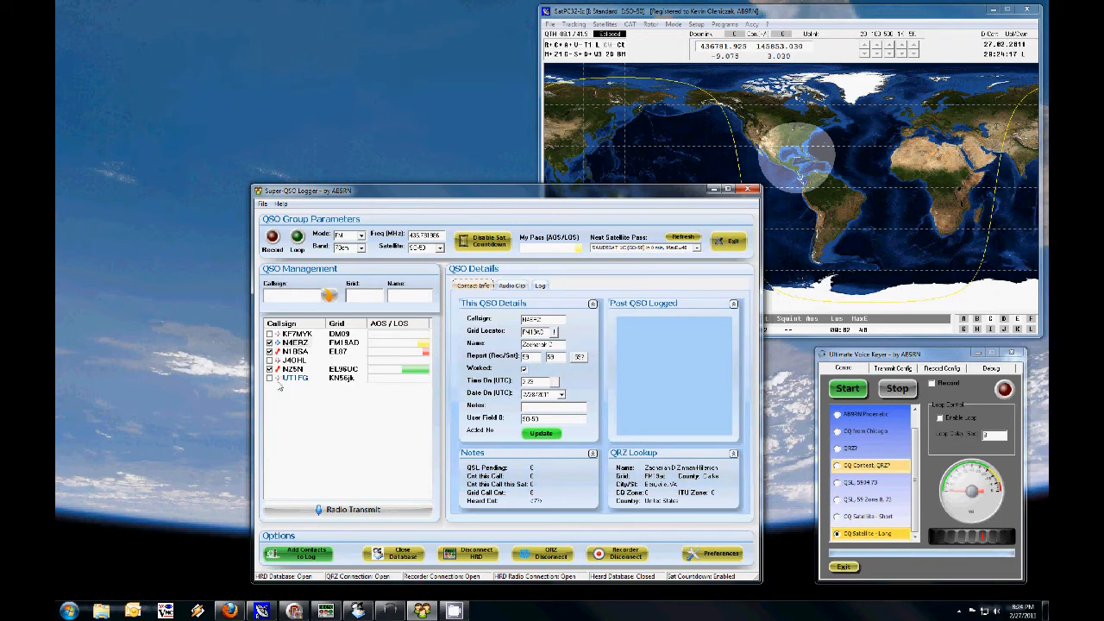
Step: Add the worked contacts to the log and clear the QSO list for a new session
{"action": "left_click", "coordinate": [300, 556]}
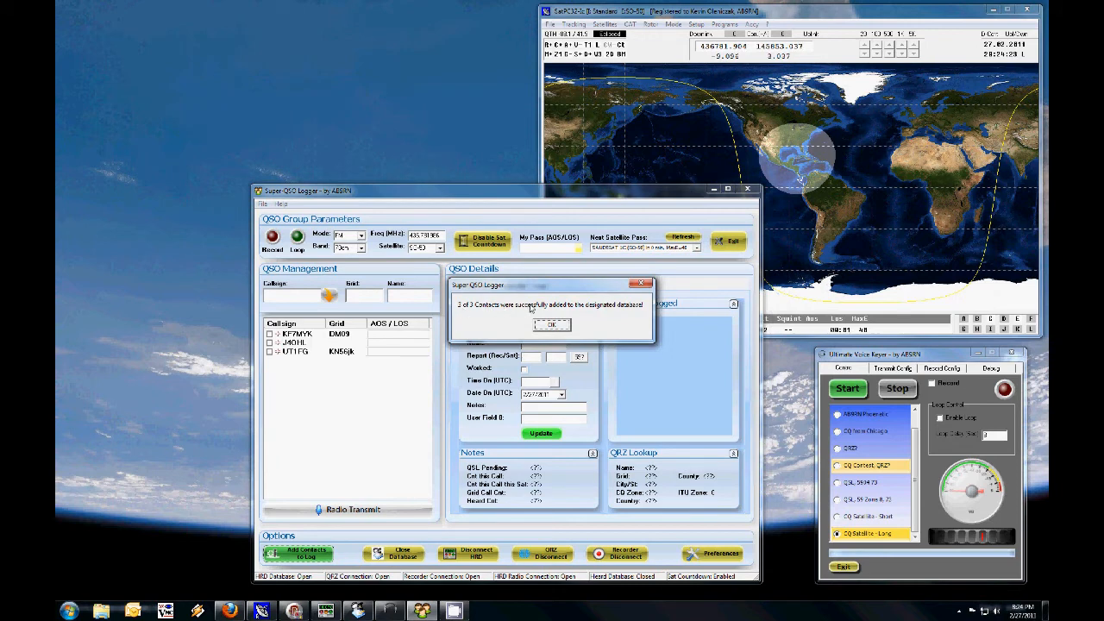
{"action": "left_click", "coordinate": [552, 324]}
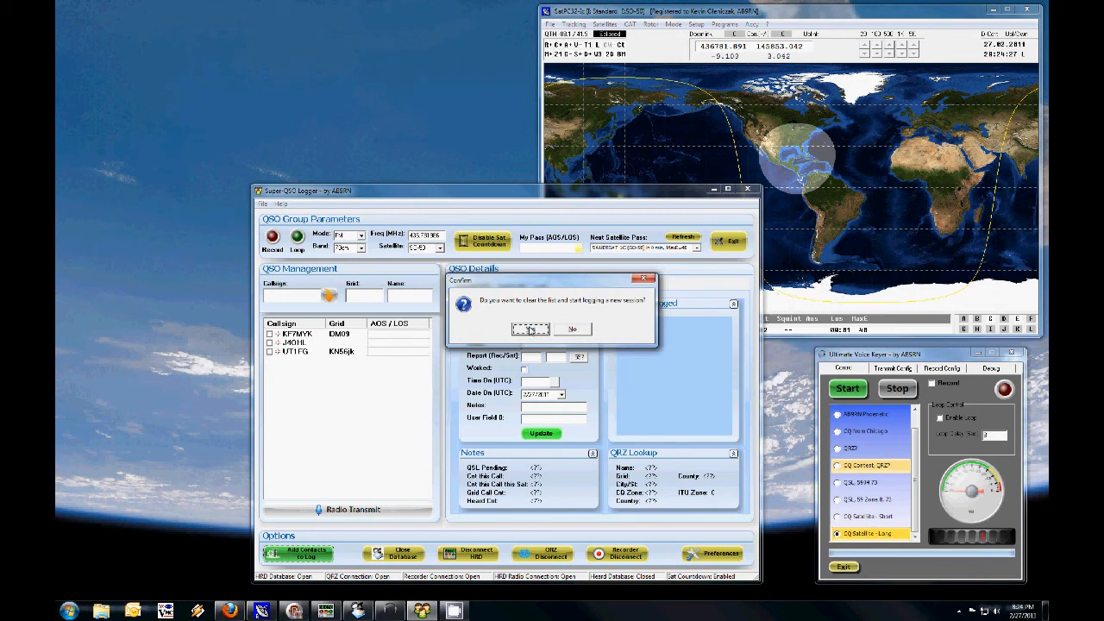
{"action": "left_click", "coordinate": [531, 329]}
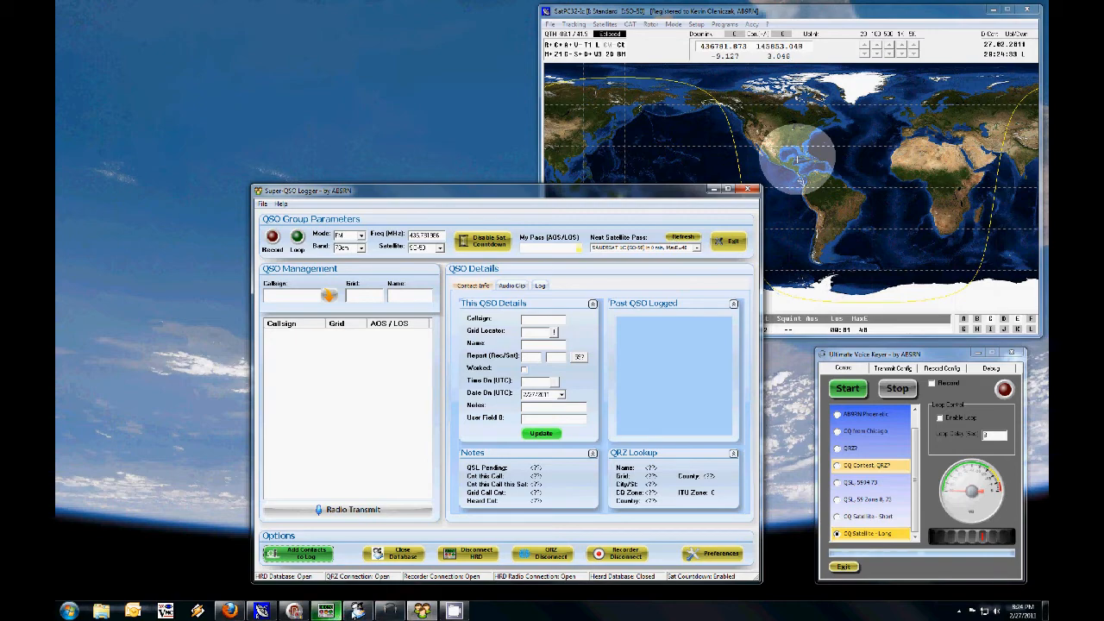
Step: Switch to HRD Logbook and refresh the contact list of My Logbook
{"action": "left_click", "coordinate": [371, 612]}
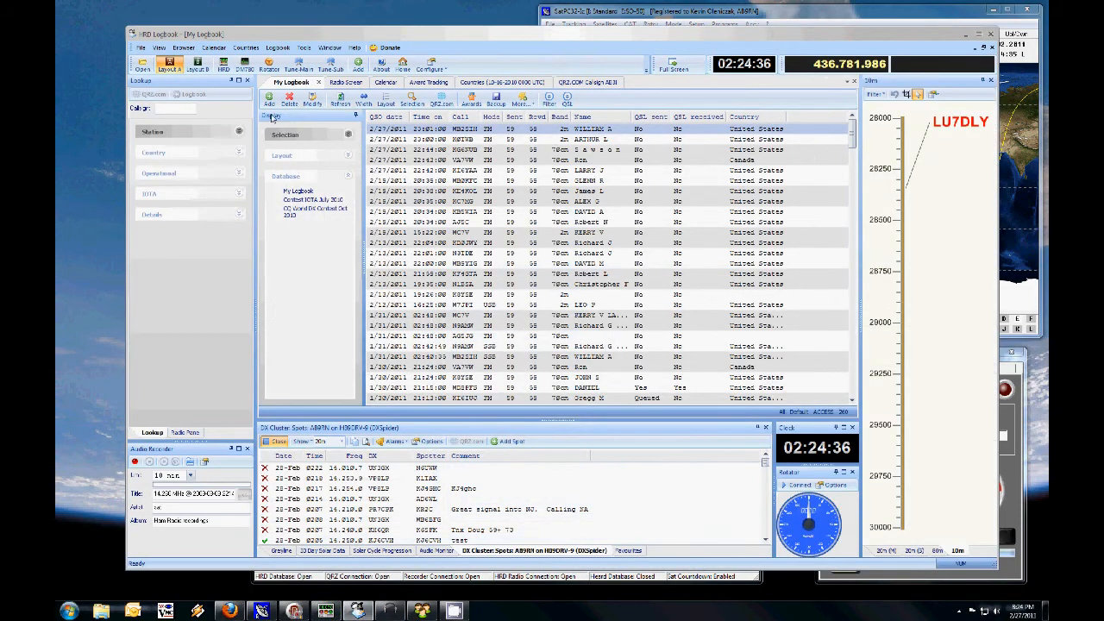
{"action": "left_click", "coordinate": [341, 103]}
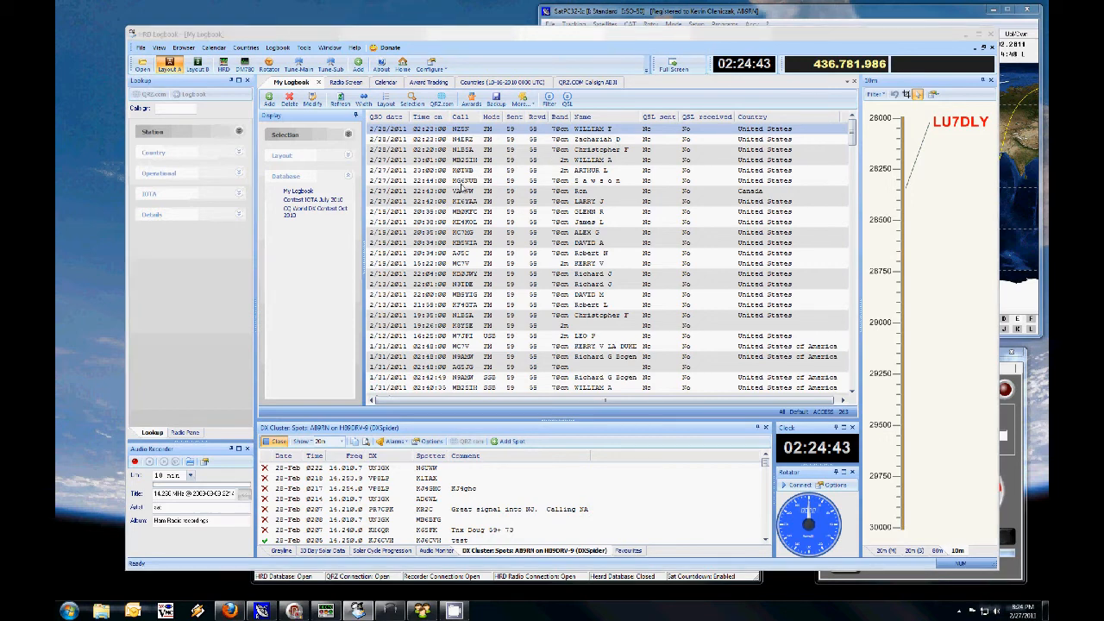
Step: Open the NZ5N log entry and examine the satellite and recording file name in custom fields 1 and 2
{"action": "key", "text": "Return"}
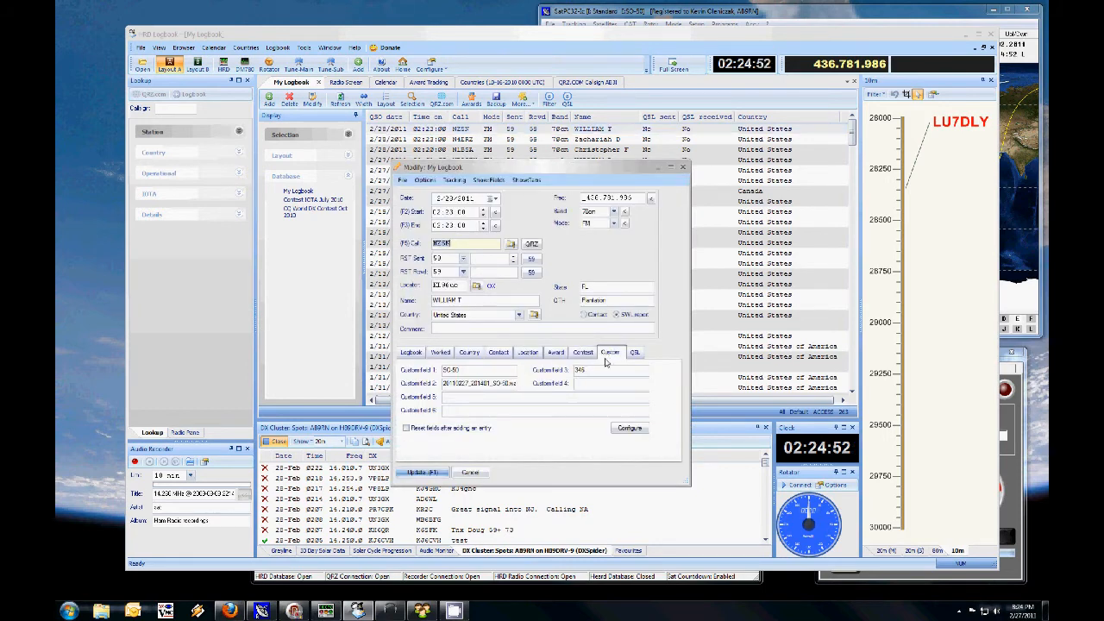
{"action": "left_click", "coordinate": [455, 370]}
{"action": "left_click", "coordinate": [475, 386]}
{"action": "left_click_drag", "start_coordinate": [512, 386], "coordinate": [425, 393]}
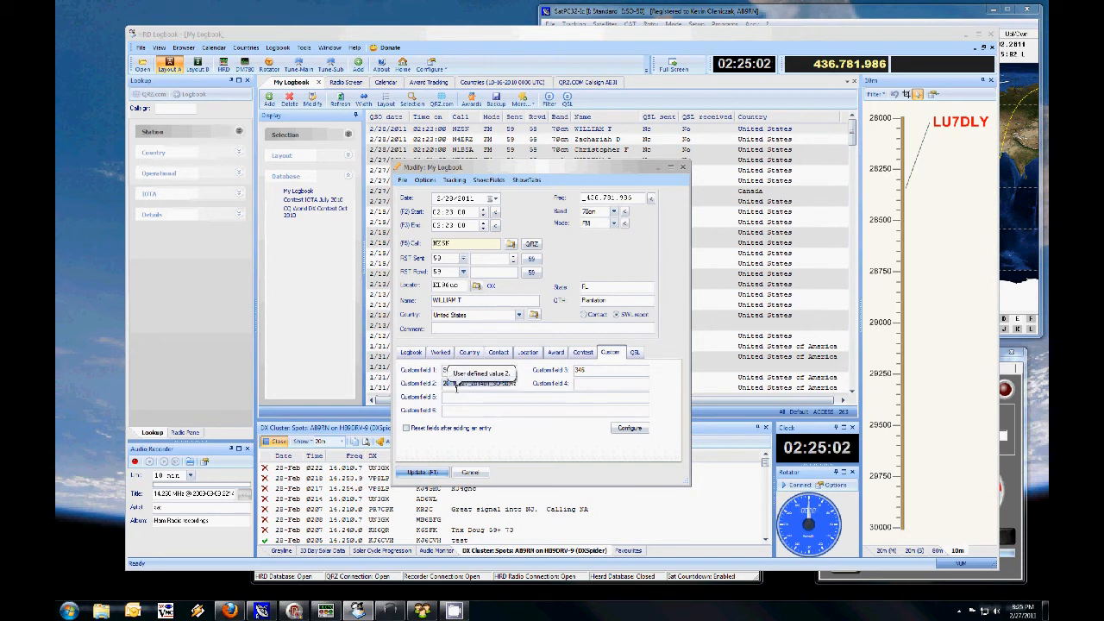
Step: Examine custom field 3 and the recording file name in custom field 2, then close the log entry without updating it
{"action": "left_click", "coordinate": [503, 387]}
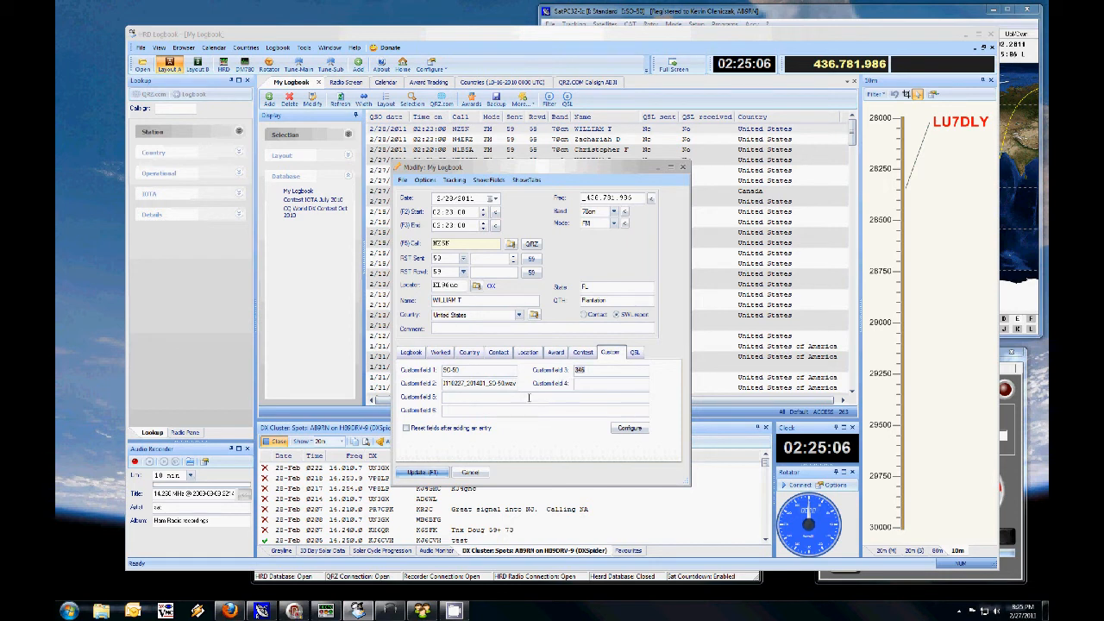
{"action": "left_click", "coordinate": [591, 371]}
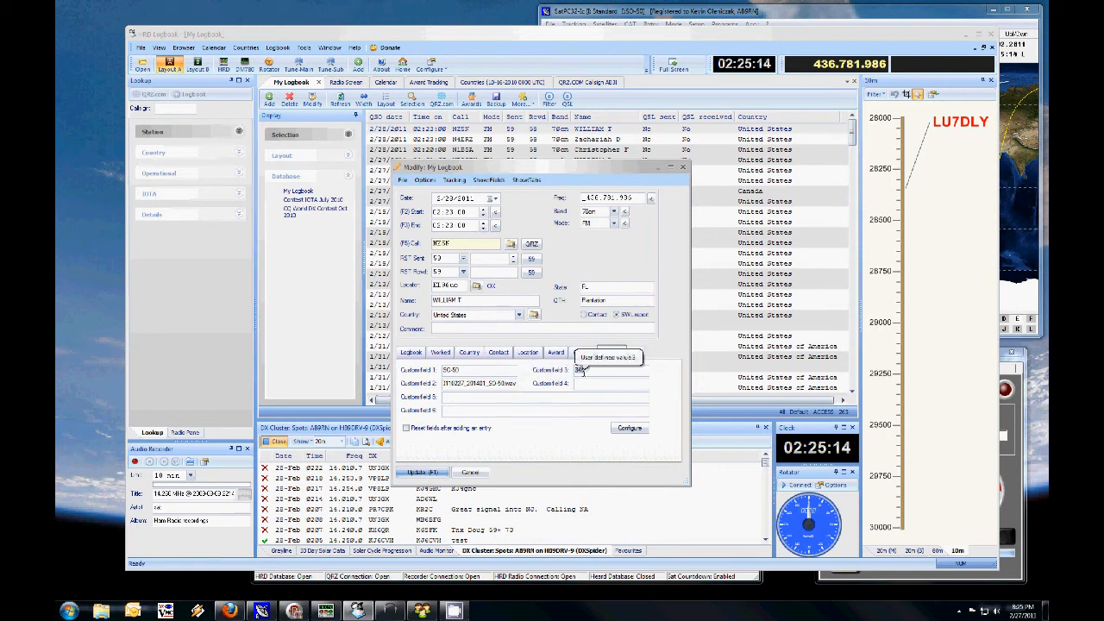
{"action": "left_click_drag", "start_coordinate": [589, 371], "coordinate": [522, 377]}
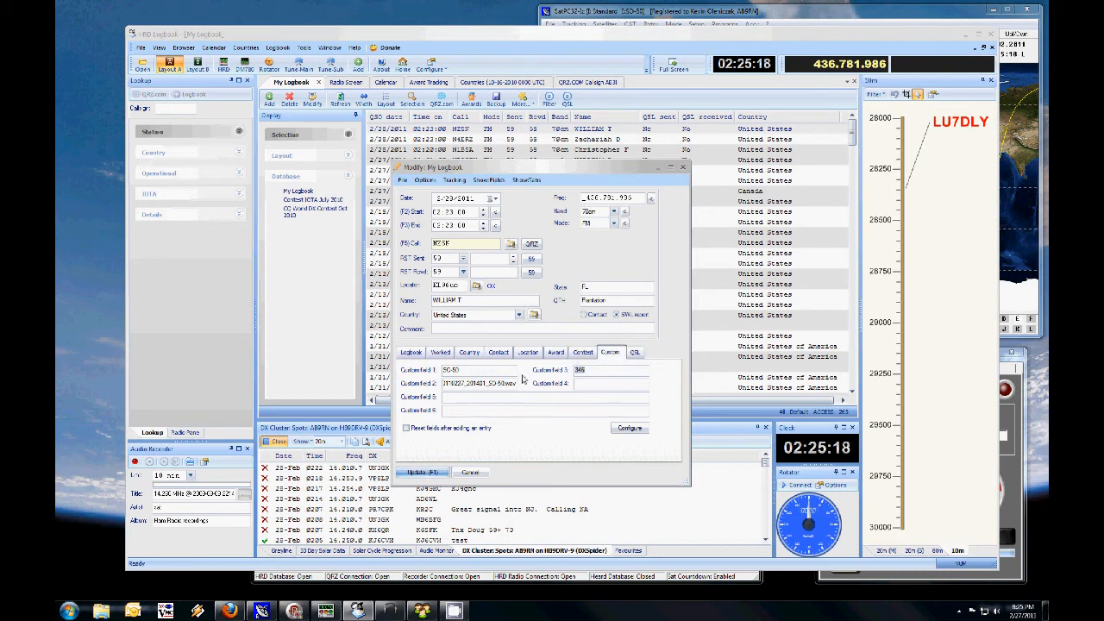
{"action": "left_click_drag", "start_coordinate": [502, 385], "coordinate": [434, 388]}
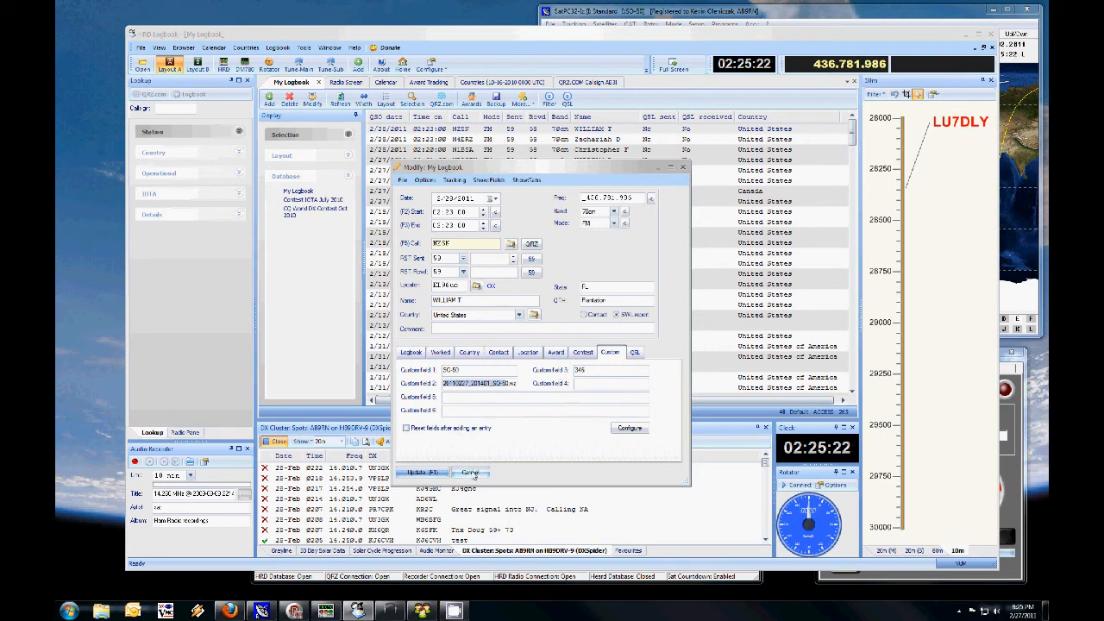
{"action": "left_click", "coordinate": [470, 472]}
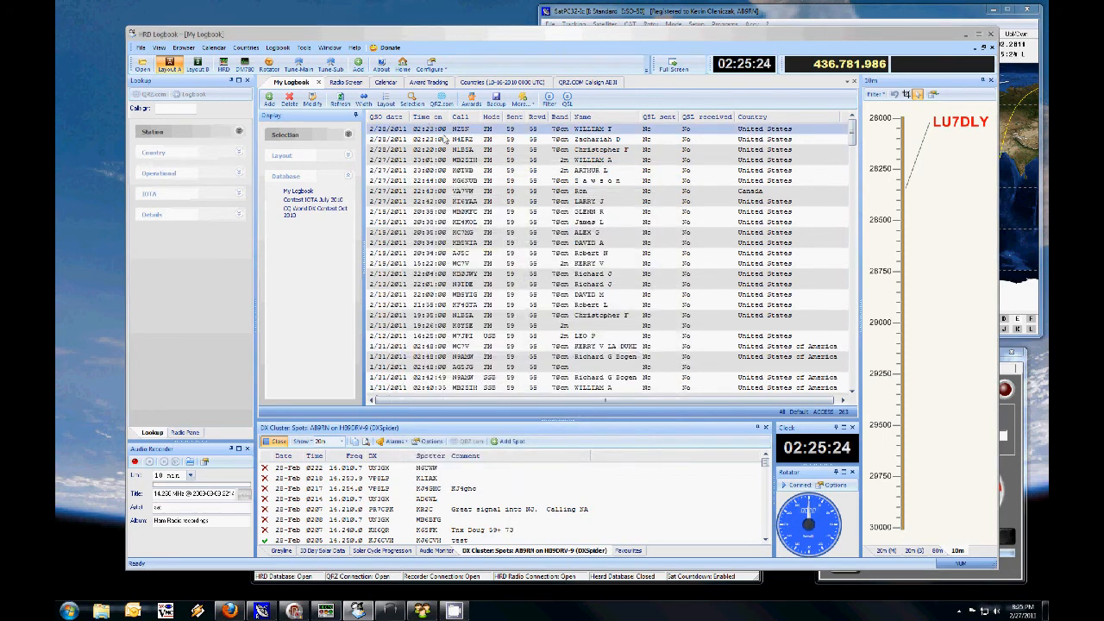
Step: Minimize HRD Logbook to return to Super-QSO Logger and move its window slightly higher on the desktop
{"action": "left_click", "coordinate": [965, 36]}
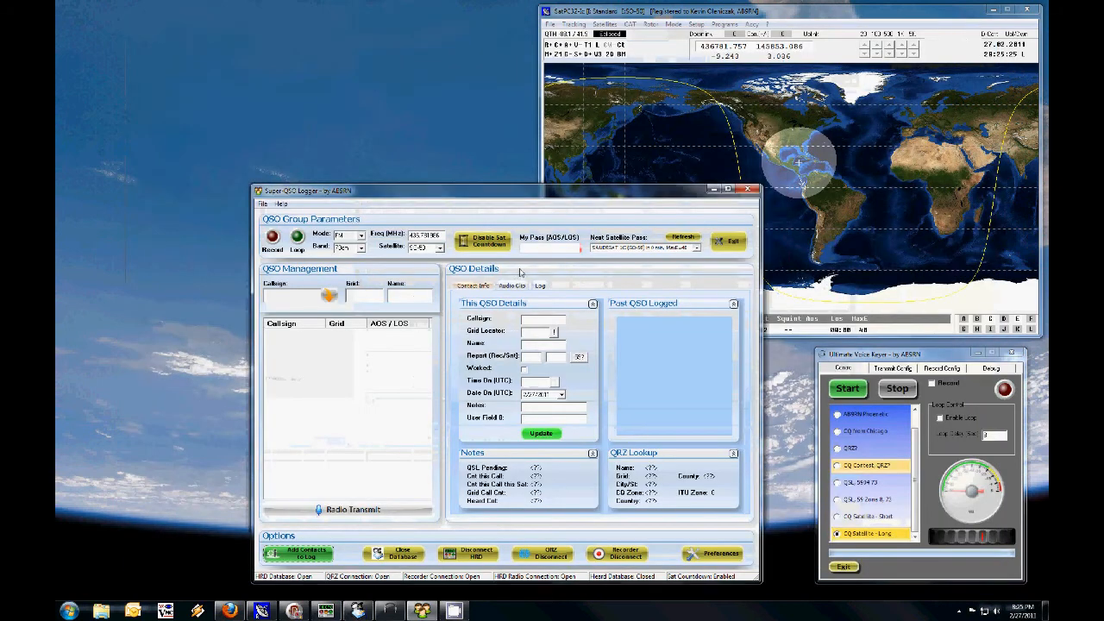
{"action": "left_click_drag", "start_coordinate": [462, 192], "coordinate": [475, 147]}
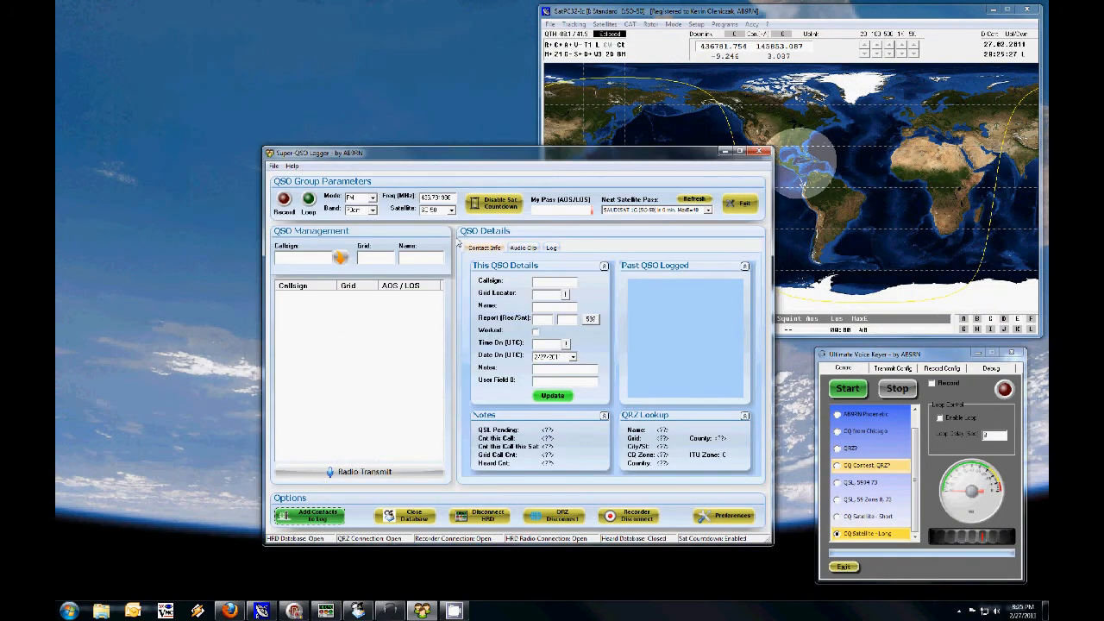